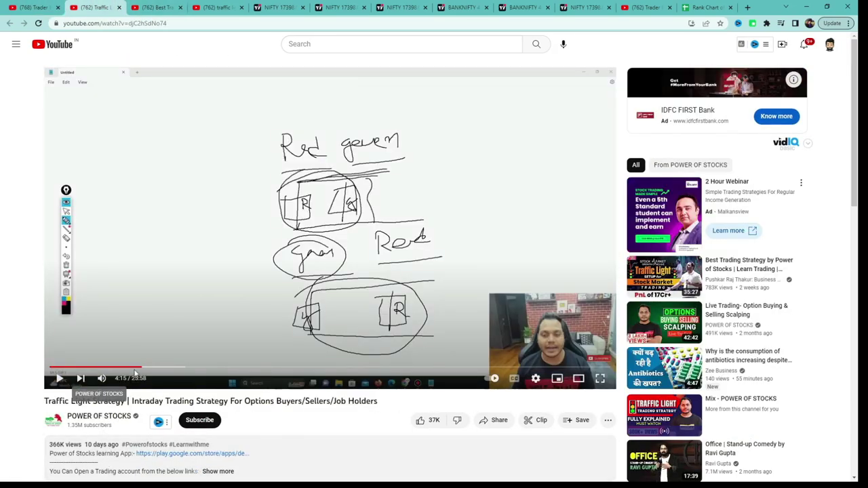
# Step: Switch to the third browser tab, the POWER OF STOCKS YouTube channel home page
pyautogui.click(156, 7)
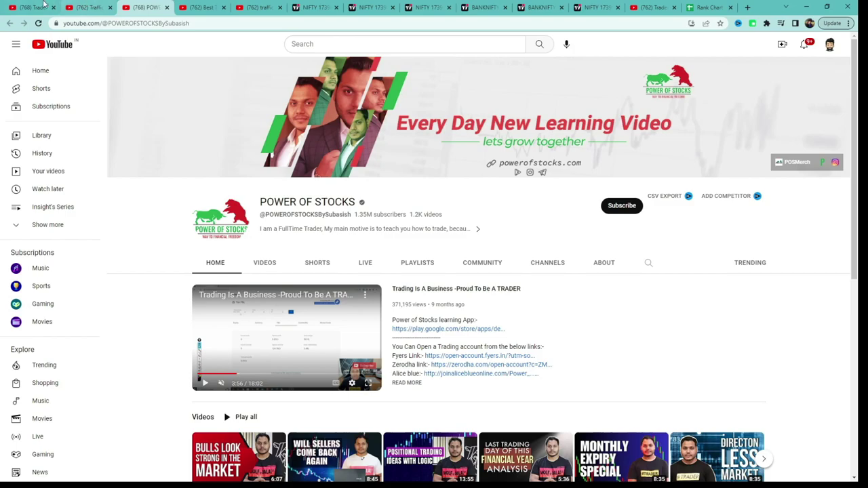
# Step: Check the Trader Insights channel, then mute the paused Best Trading Strategy video
pyautogui.hotkey('ctrl', '1')
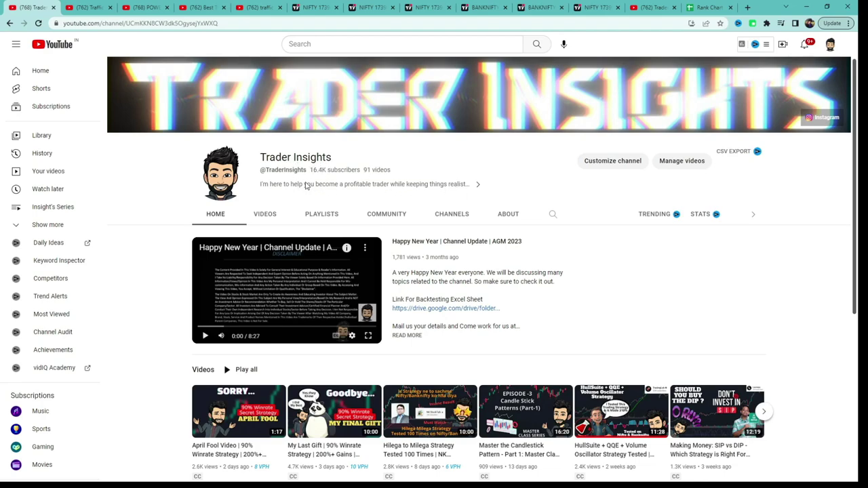
pyautogui.click(204, 8)
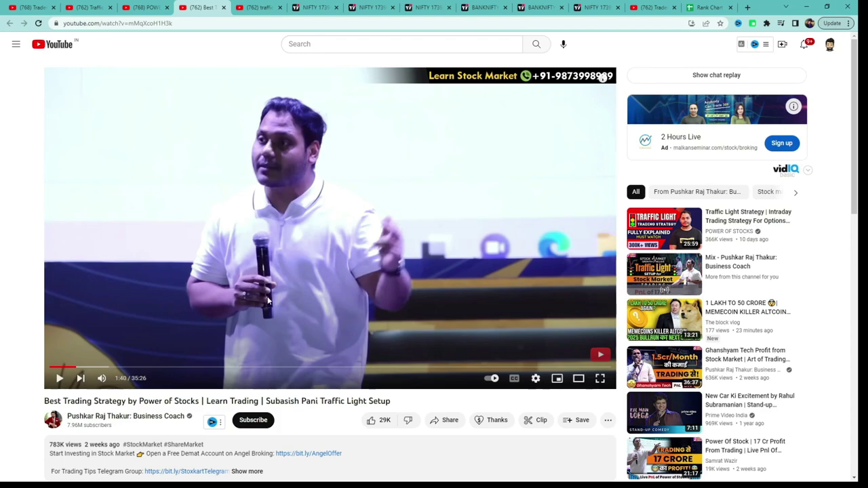
pyautogui.press('m')
# Step: Move the Traffic Light Strategy tab to fourth place and return to the NIFTY chart
pyautogui.click(89, 7)
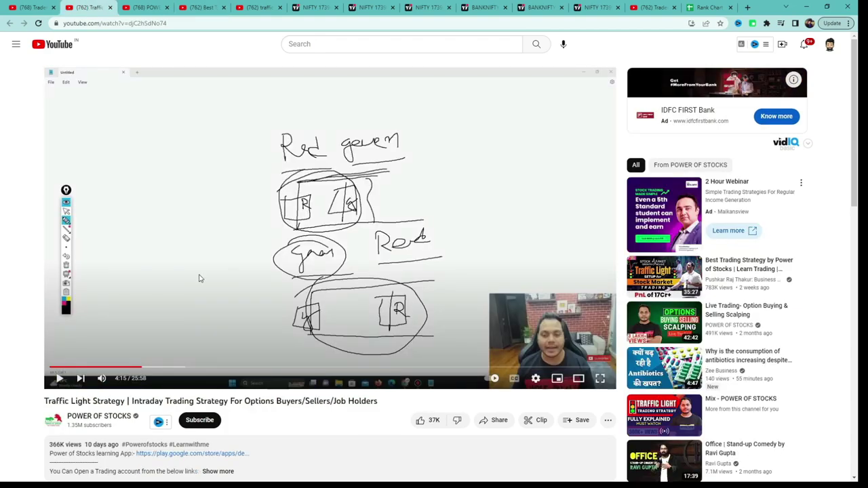
pyautogui.moveTo(85, 3); pyautogui.dragTo(179, 4)
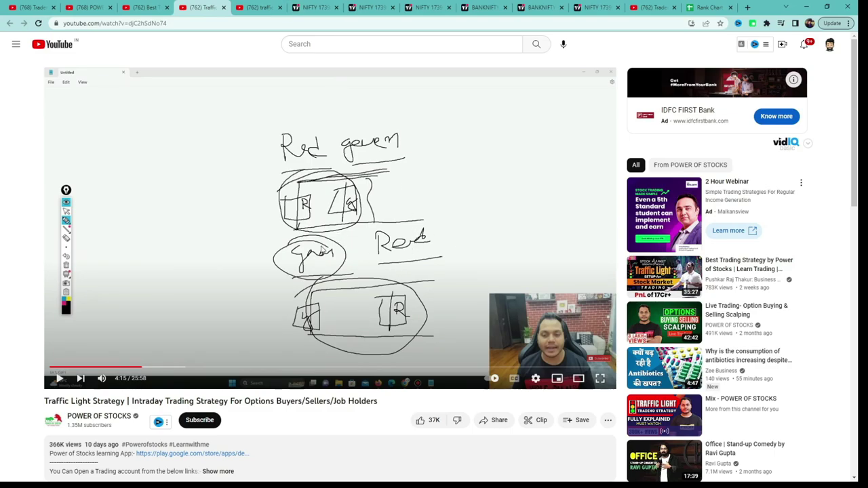
pyautogui.click(316, 7)
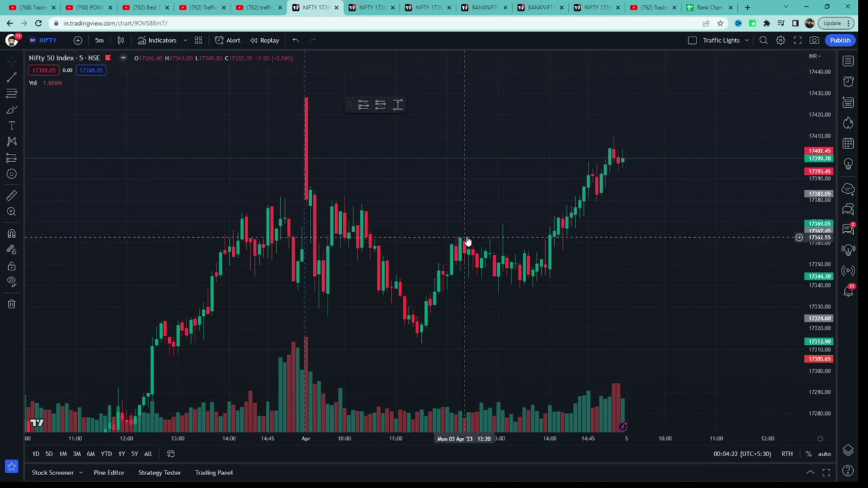
# Step: Zoom the Nifty chart slightly, arm the Price Range tool, then check the Best Trading Strategy video
pyautogui.scroll(1, 466, 242)
pyautogui.click(399, 105)
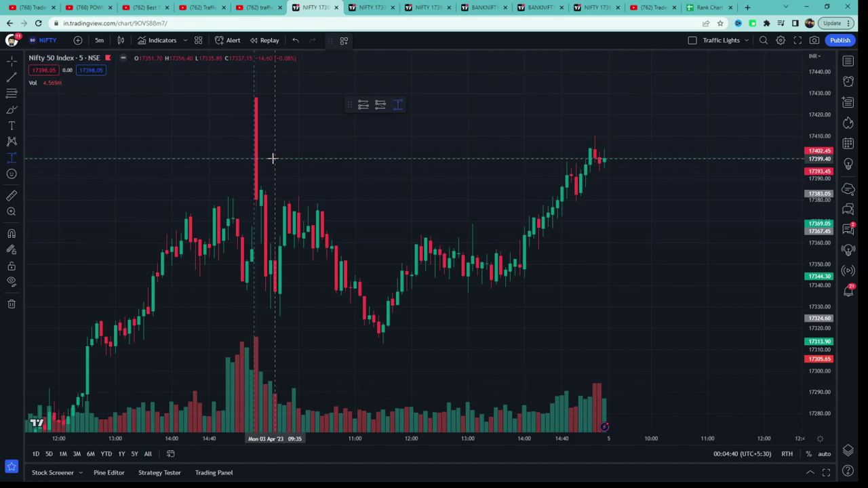
pyautogui.click(145, 8)
# Step: Return to the Nifty chart and measure a price range across the candles
pyautogui.click(95, 5)
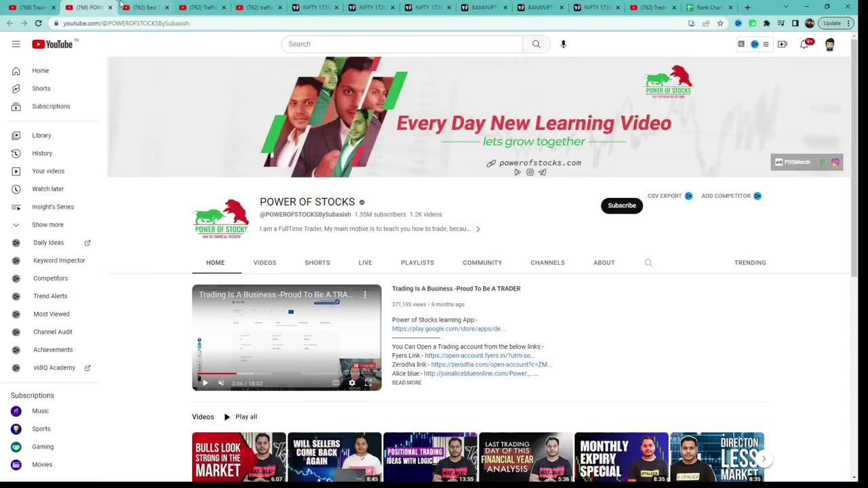
pyautogui.click(126, 6)
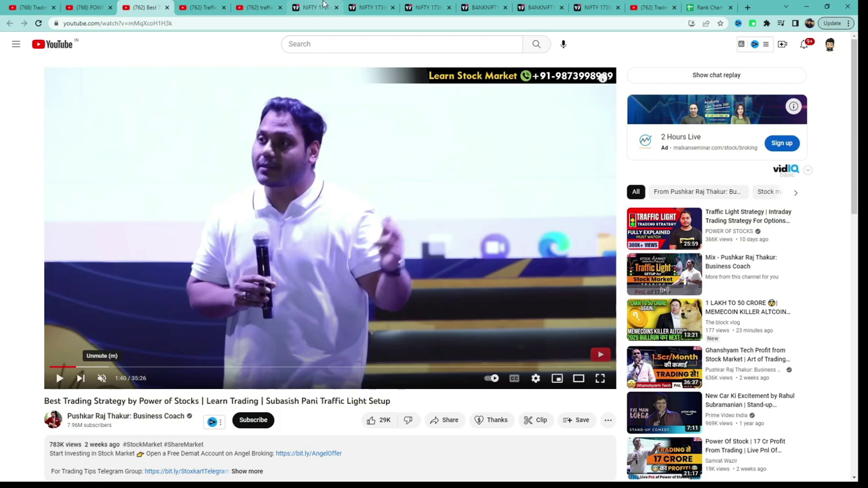
pyautogui.click(302, 5)
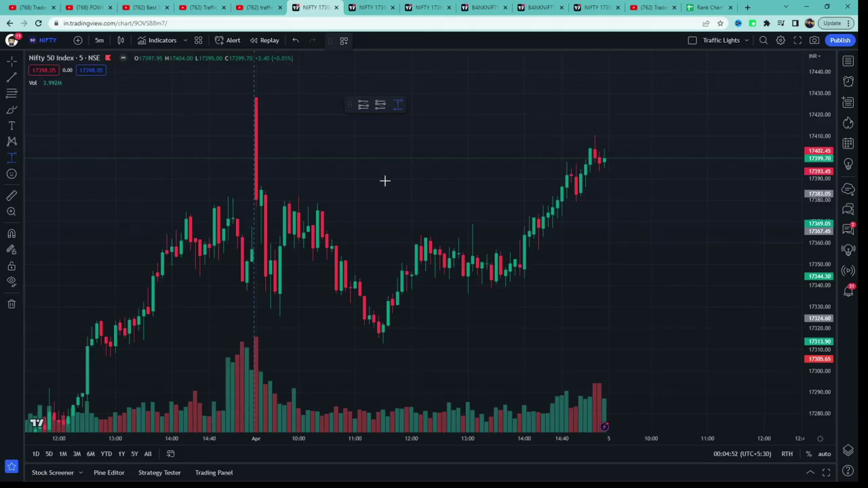
pyautogui.moveTo(388, 325); pyautogui.dragTo(575, 151)
pyautogui.click(421, 266)
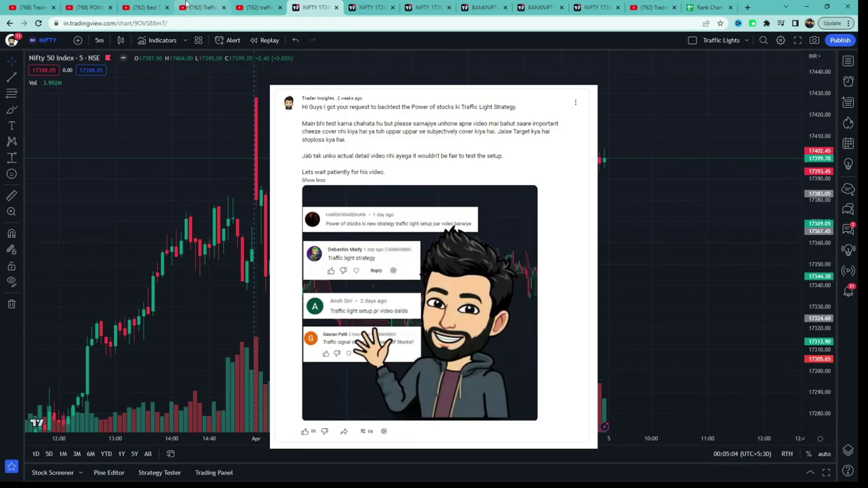
# Step: Browse the traffic light strategy search results, then go to the Traffic Light Strategy video
pyautogui.click(157, 7)
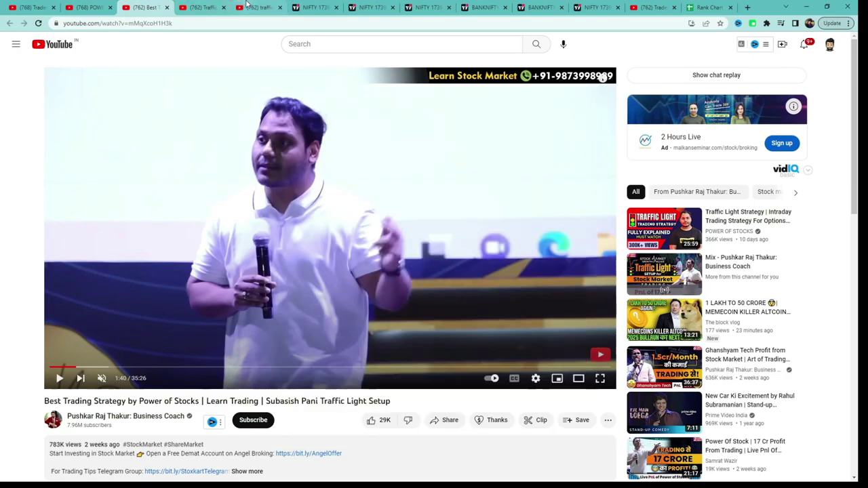
pyautogui.click(269, 7)
pyautogui.scroll(-10, 403, 184)
pyautogui.scroll(-10, 622, 244)
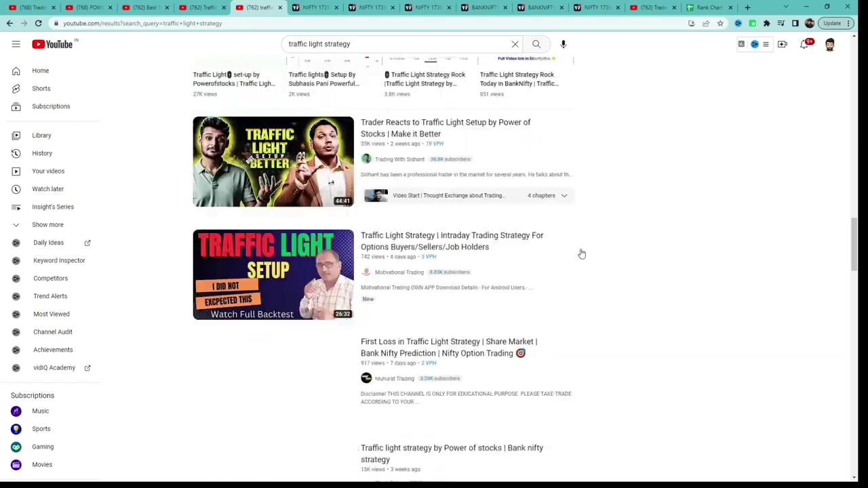
pyautogui.scroll(20, 664, 293)
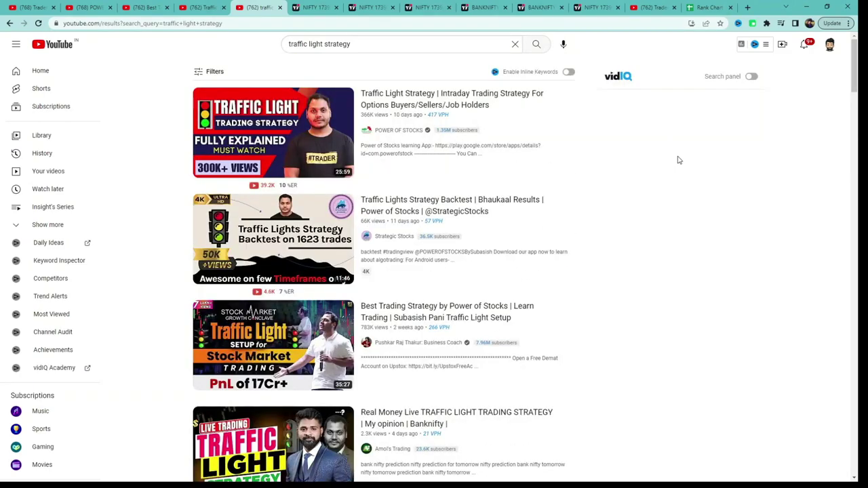
pyautogui.scroll(-5, 679, 160)
pyautogui.click(144, 6)
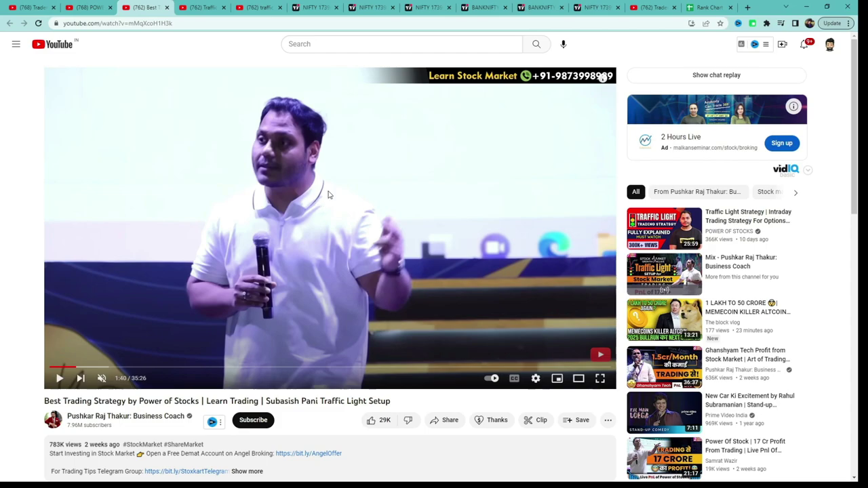
pyautogui.click(202, 7)
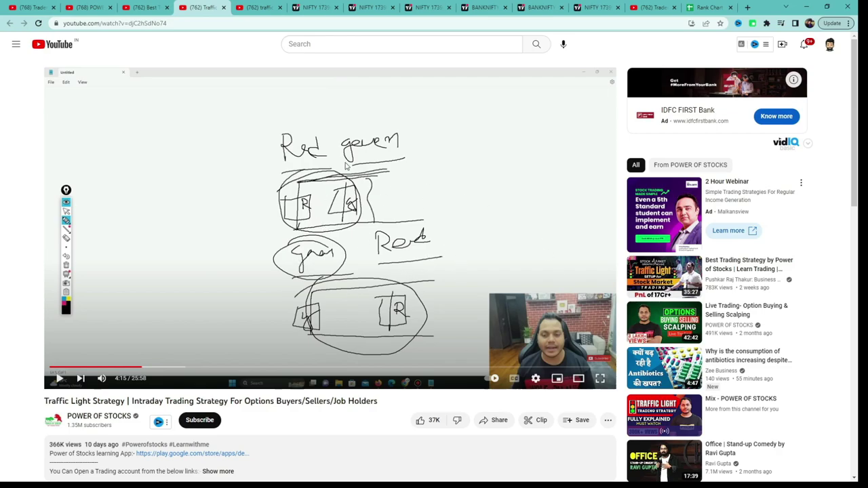
# Step: Jump the video past 5:14 to 5:57, then switch back to the NIFTY TradingView tab
pyautogui.click(163, 366)
pyautogui.click(179, 368)
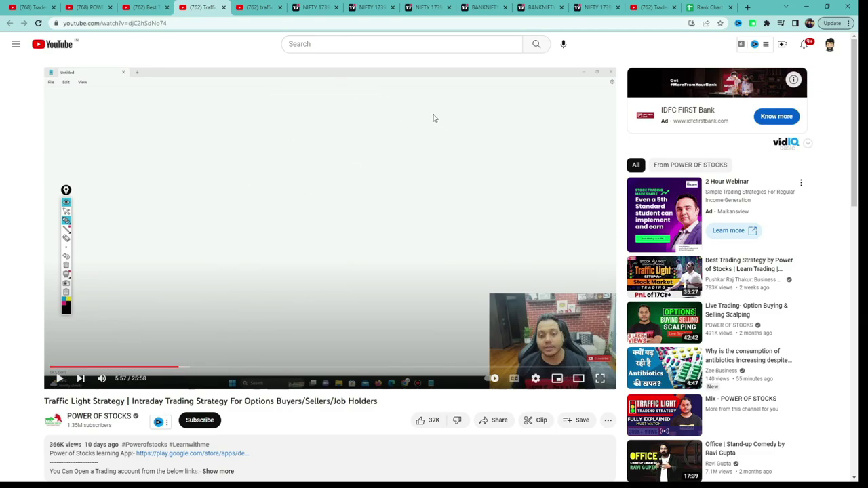
pyautogui.click(305, 5)
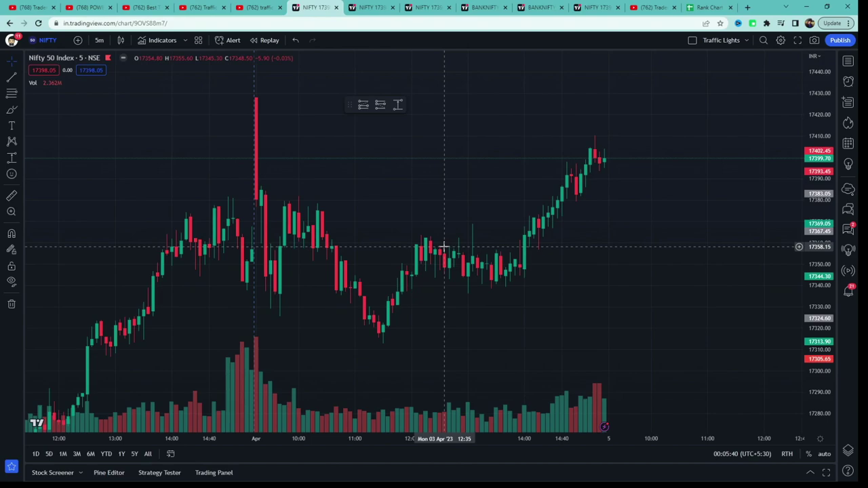
pyautogui.click(99, 40)
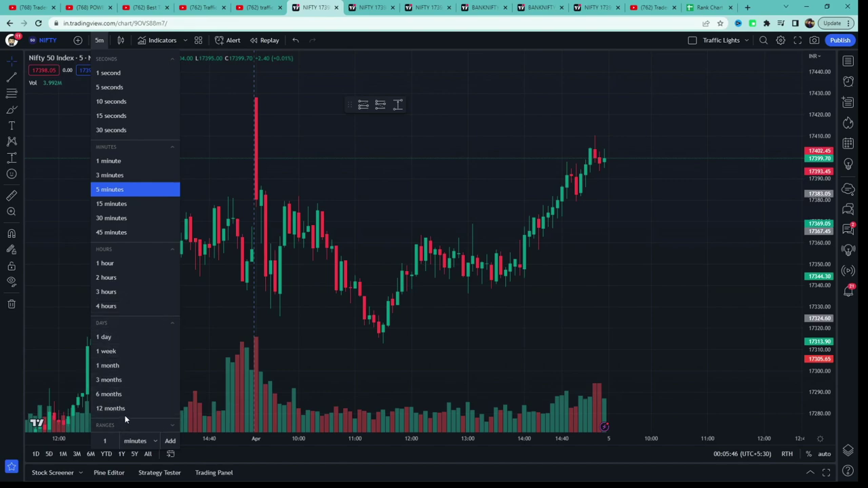
pyautogui.click(102, 43)
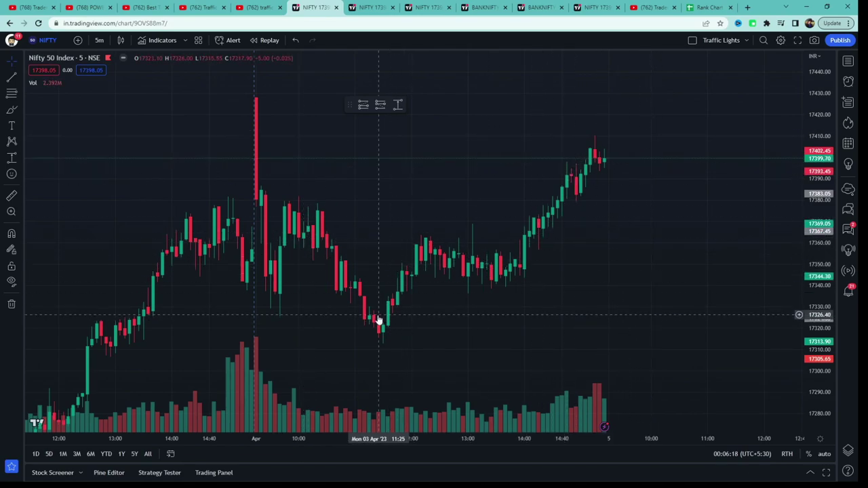
pyautogui.click(135, 5)
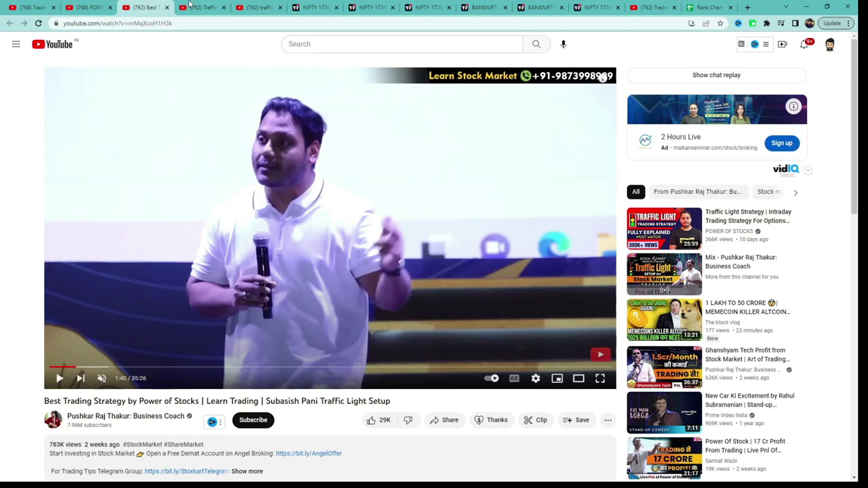
pyautogui.click(194, 5)
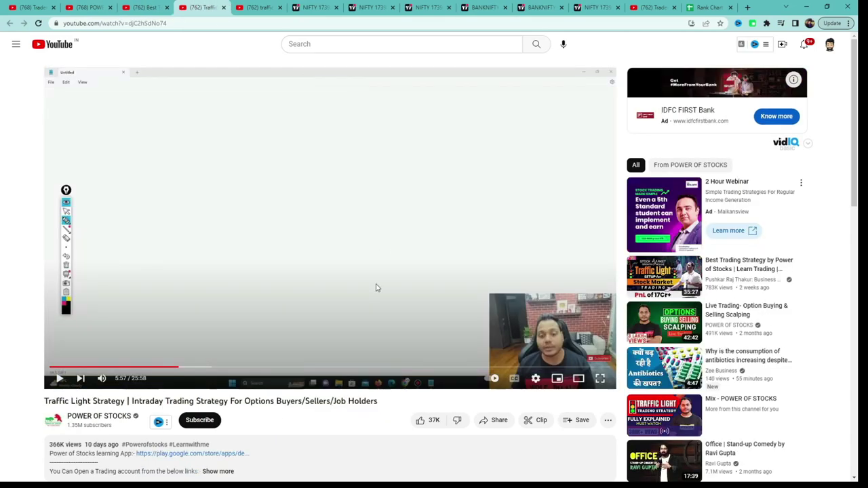
pyautogui.click(315, 6)
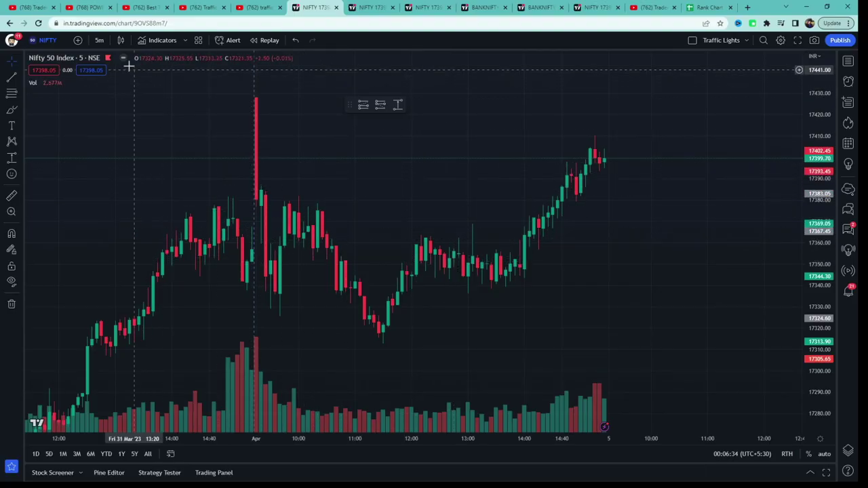
pyautogui.click(48, 39)
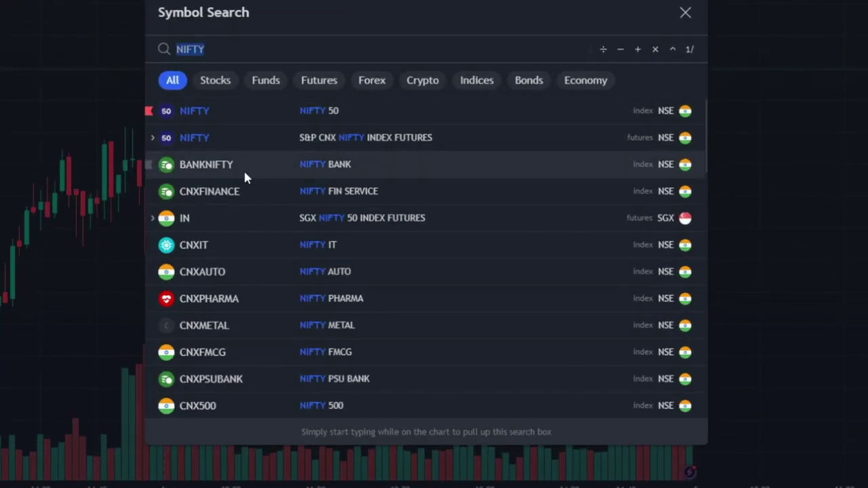
pyautogui.click(227, 109)
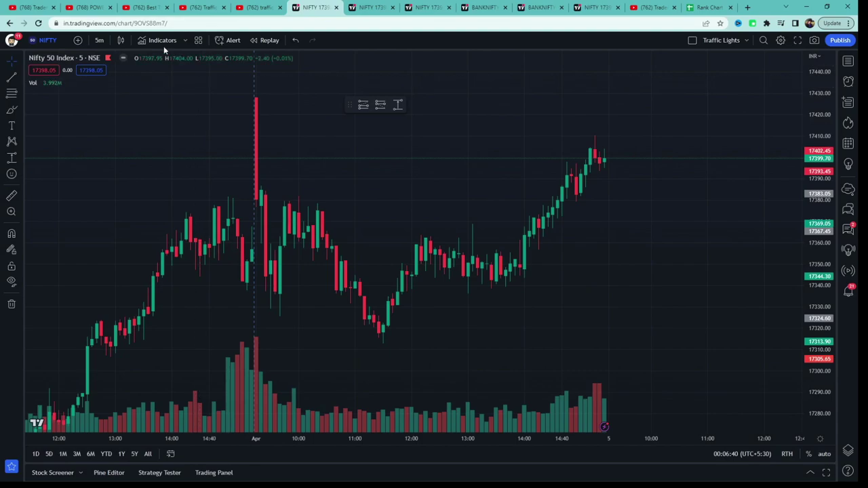
pyautogui.click(100, 40)
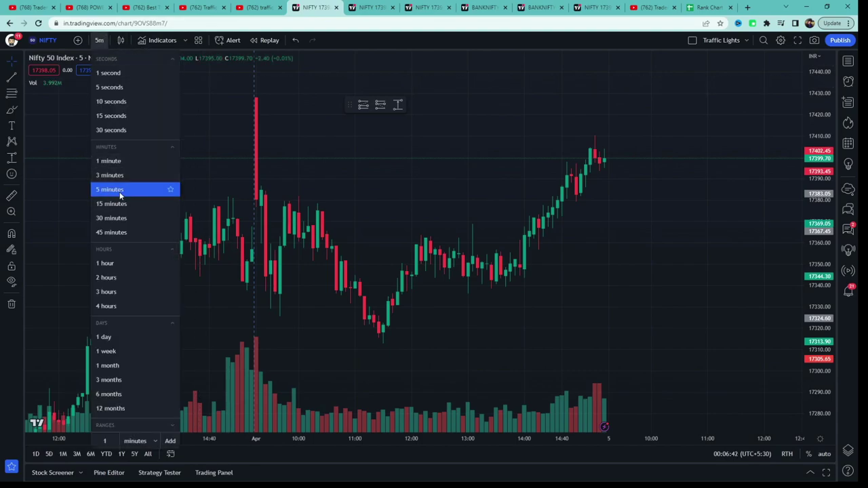
pyautogui.click(120, 196)
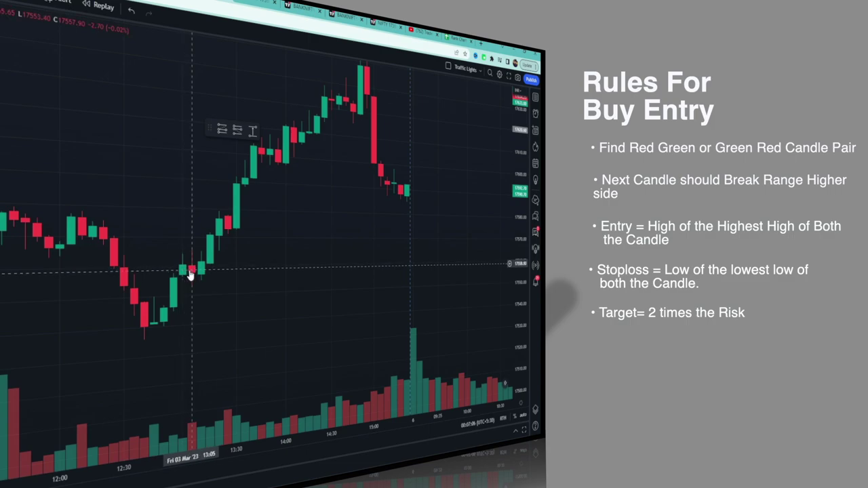
# Step: Draw horizontal lines at the 17,565.85 entry high and 17,553.05 stop-loss low, then check each
pyautogui.click(222, 130)
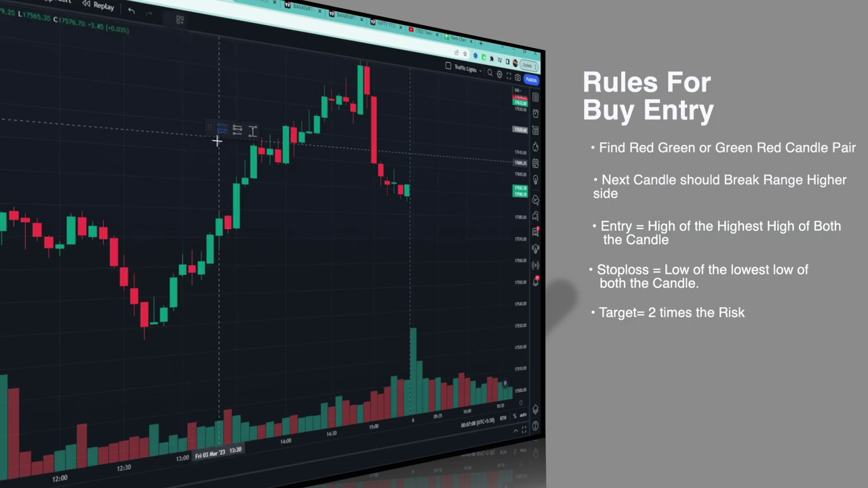
pyautogui.click(195, 250)
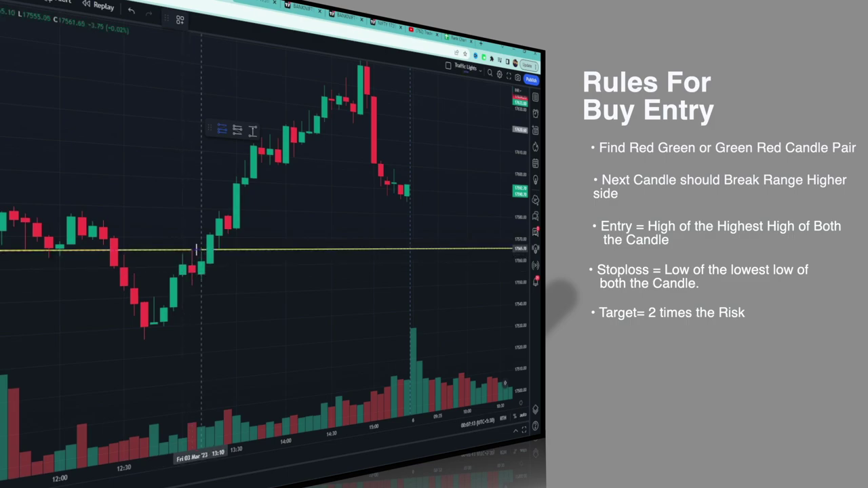
pyautogui.click(201, 286)
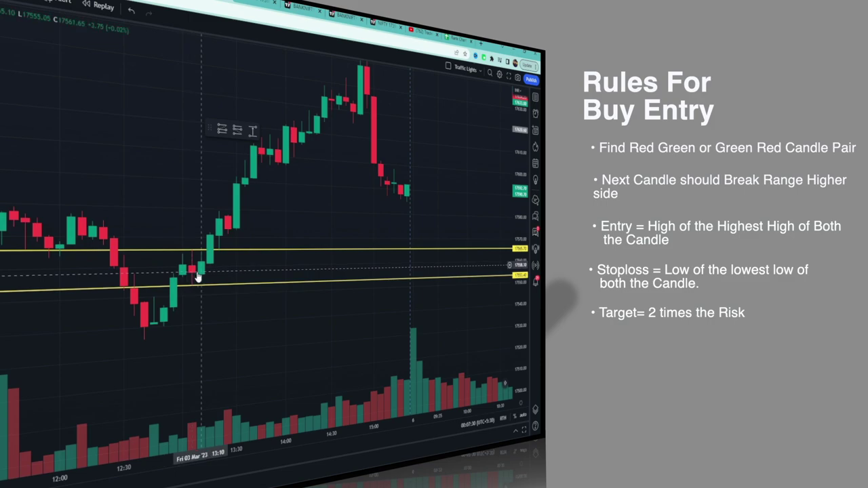
pyautogui.click(223, 250)
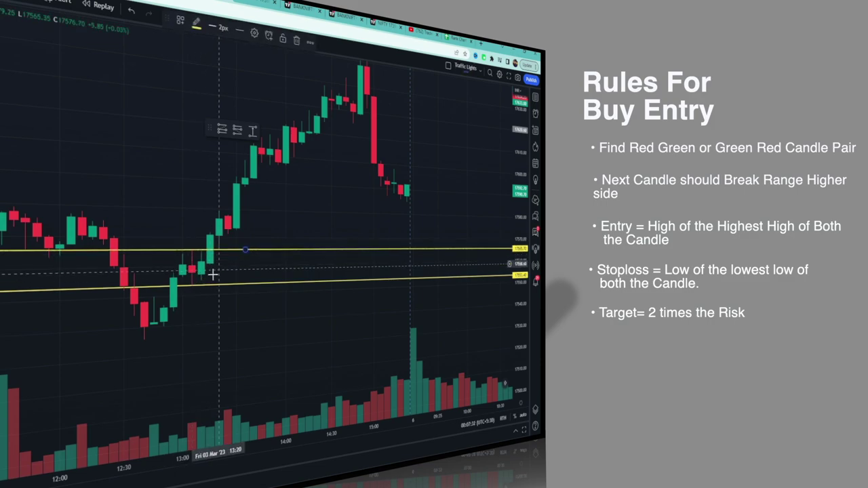
pyautogui.click(214, 284)
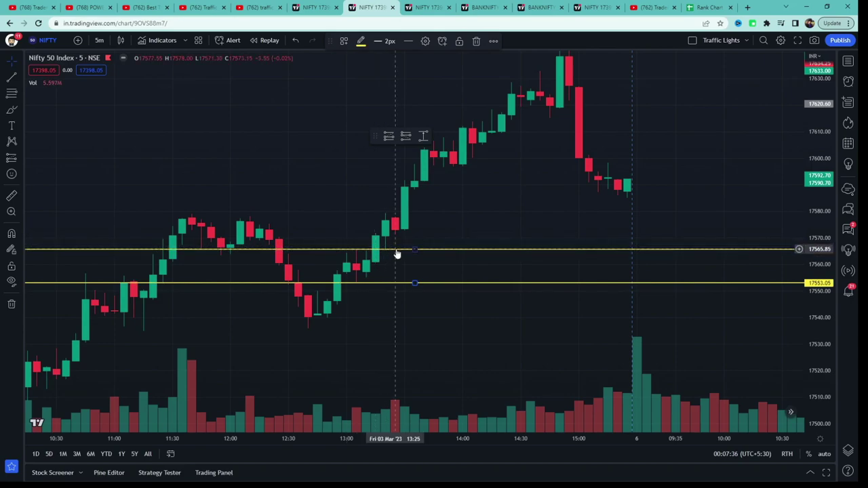
# Step: Delete both lines and place a long at 17565.70 with its stop at 17553.25
pyautogui.press('Delete')
pyautogui.click(385, 284)
pyautogui.press('Delete')
pyautogui.click(389, 136)
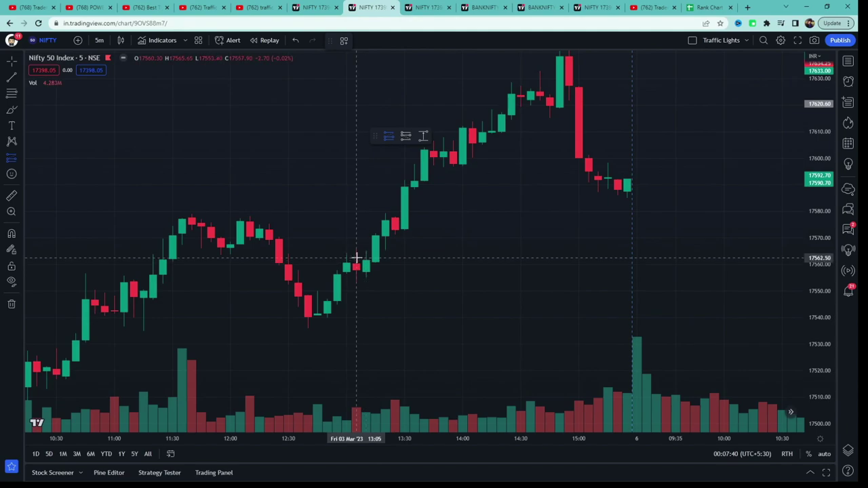
pyautogui.click(375, 250)
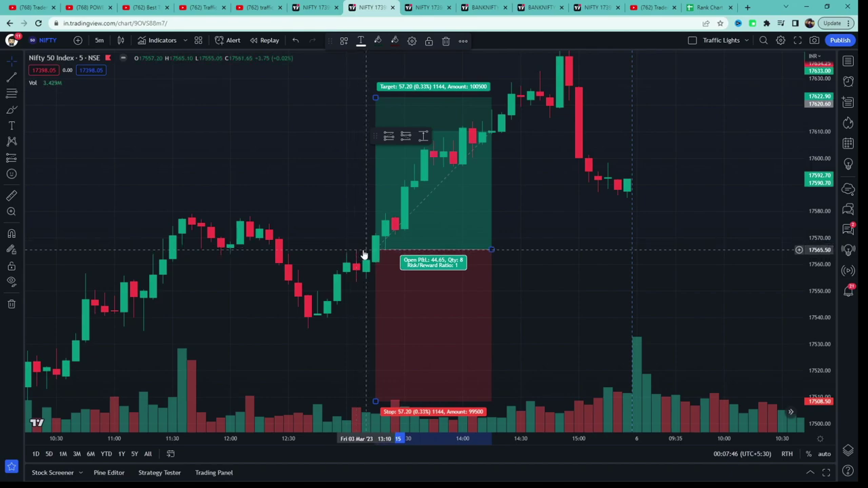
pyautogui.moveTo(375, 402); pyautogui.dragTo(376, 283)
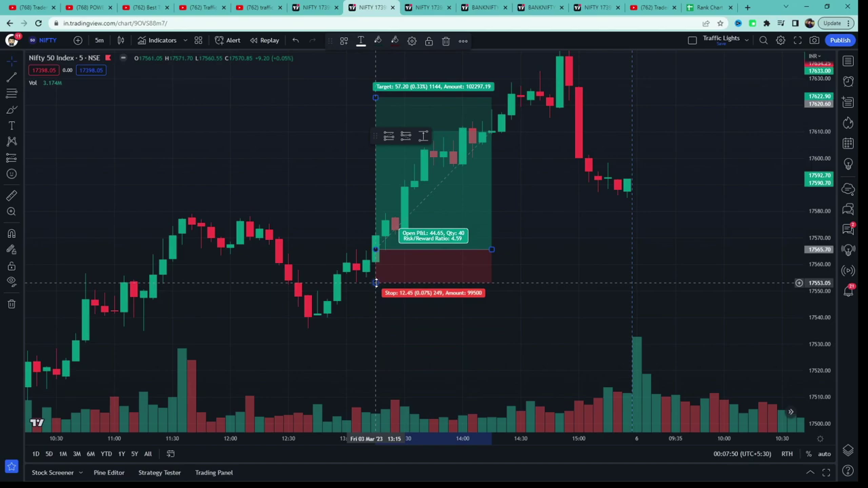
# Step: Set the target 24.90 above entry for 2:1 and end the box at the target-hit candle
pyautogui.moveTo(373, 137); pyautogui.dragTo(271, 97)
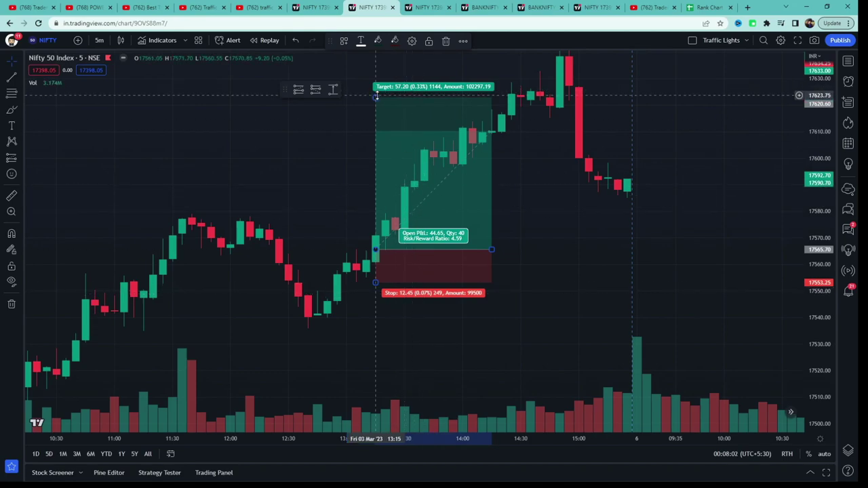
pyautogui.moveTo(376, 97); pyautogui.dragTo(377, 149)
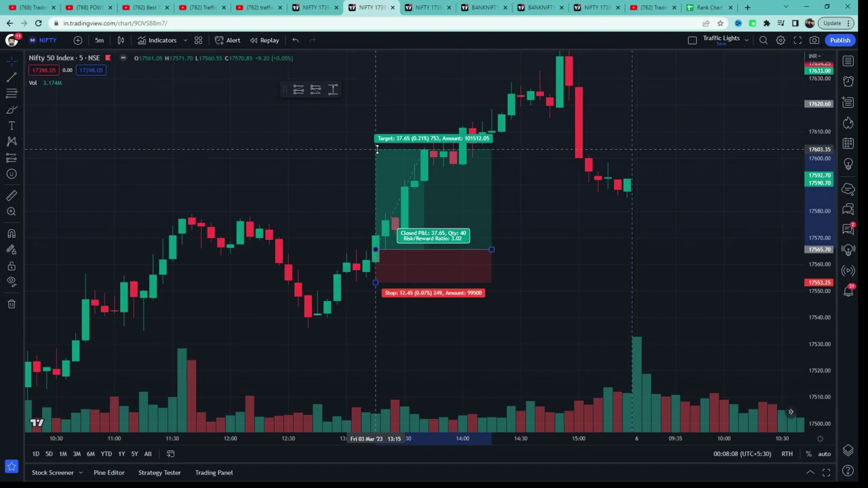
pyautogui.moveTo(377, 149); pyautogui.dragTo(386, 183)
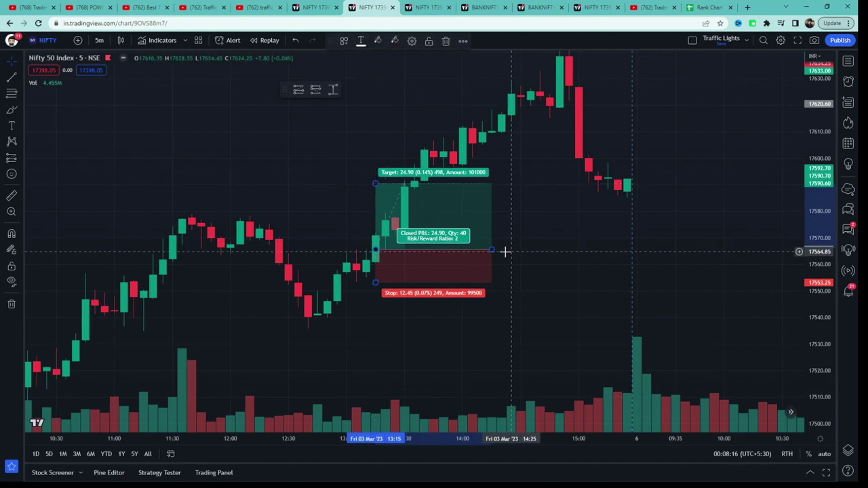
pyautogui.moveTo(491, 250); pyautogui.dragTo(405, 250)
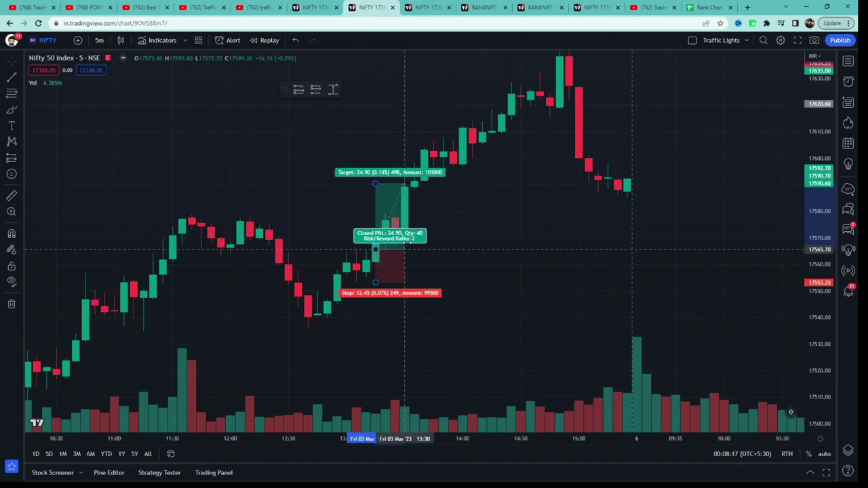
pyautogui.click(462, 273)
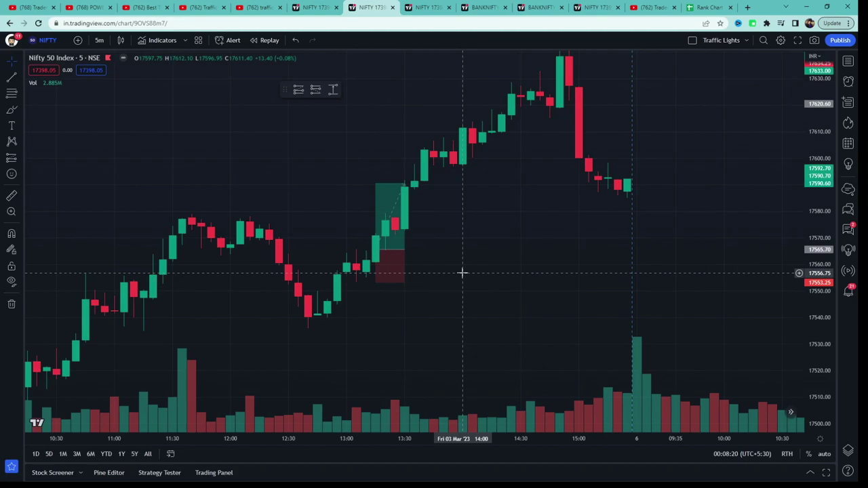
pyautogui.click(391, 263)
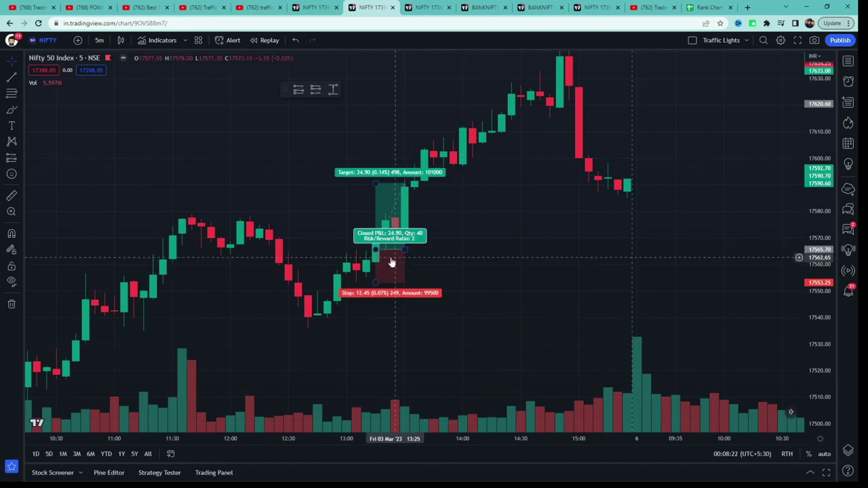
pyautogui.click(428, 253)
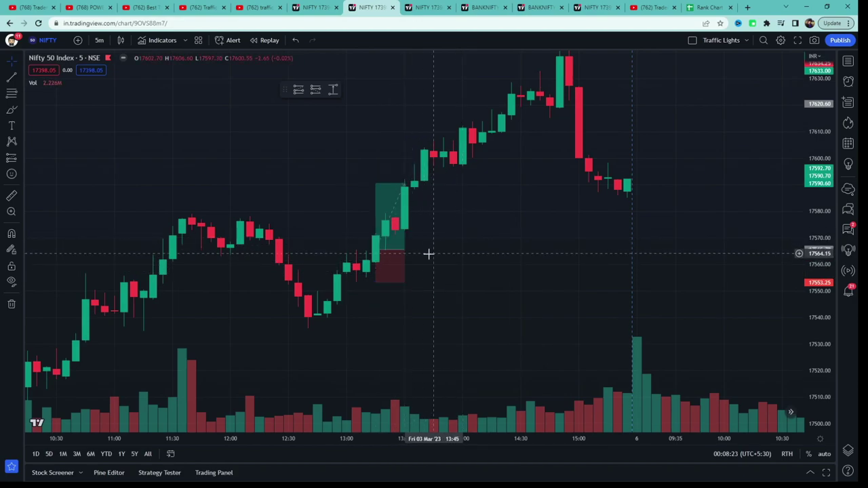
# Step: On the 13 March Nifty chart, place a long with stop at the low and 2:1 target
pyautogui.click(419, 6)
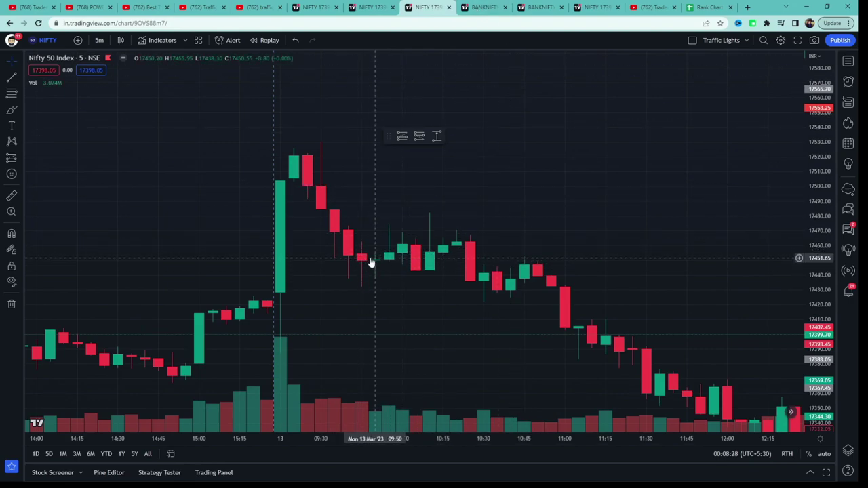
pyautogui.click(419, 137)
pyautogui.moveTo(419, 137); pyautogui.dragTo(402, 137)
pyautogui.click(388, 241)
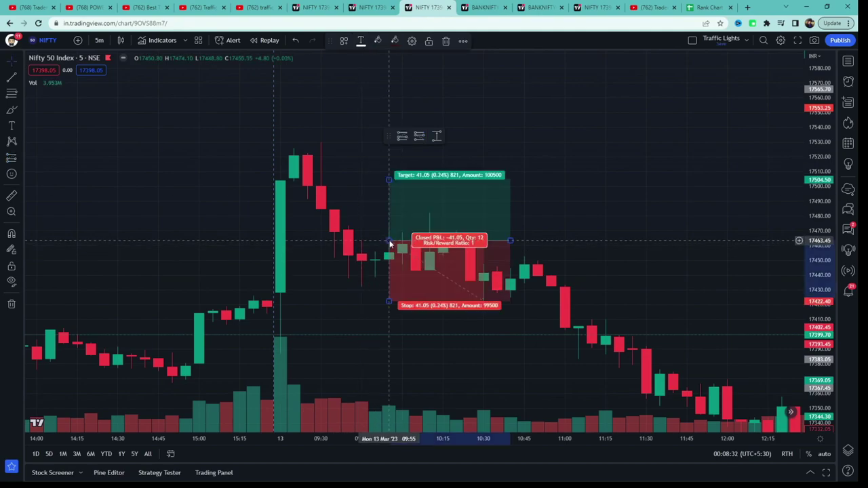
pyautogui.moveTo(388, 301); pyautogui.dragTo(389, 288)
pyautogui.moveTo(389, 180); pyautogui.dragTo(389, 145)
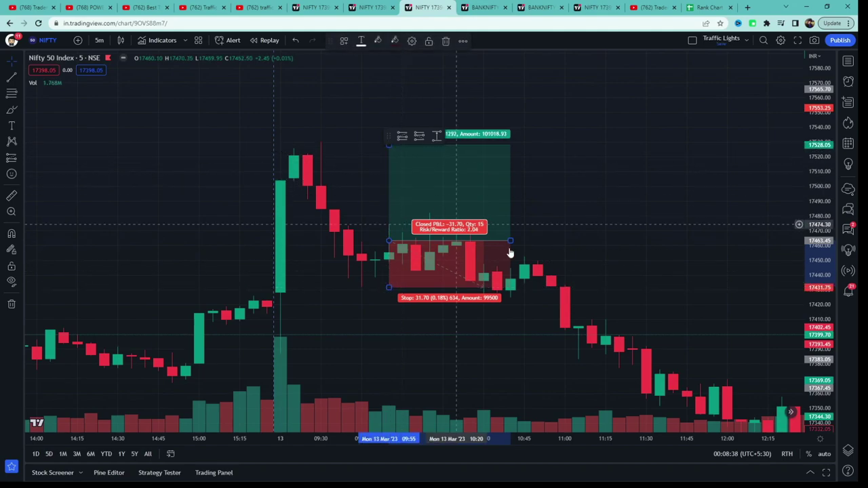
# Step: Shorten the long position box to the stop-out candle, then switch to the BANKNIFTY chart
pyautogui.moveTo(510, 240); pyautogui.dragTo(484, 240)
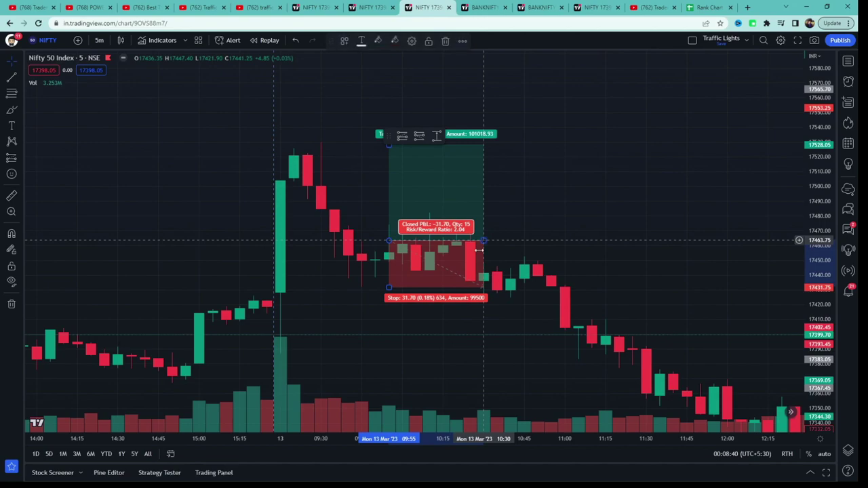
pyautogui.click(489, 274)
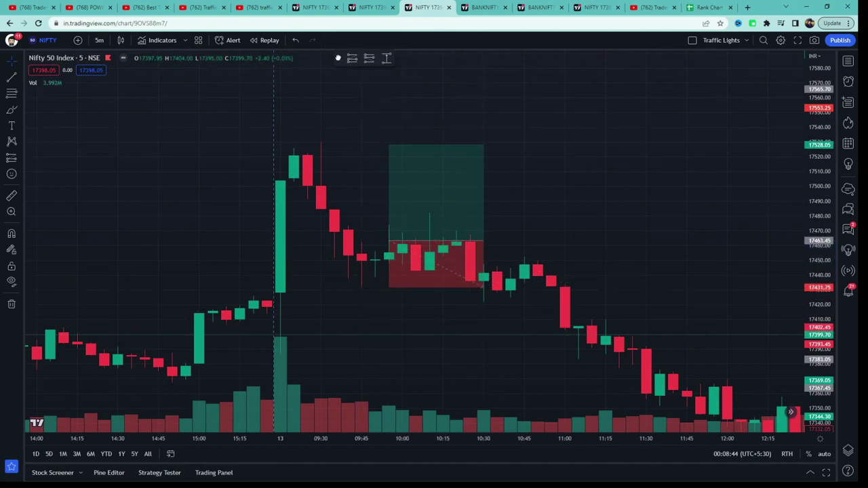
pyautogui.click(475, 6)
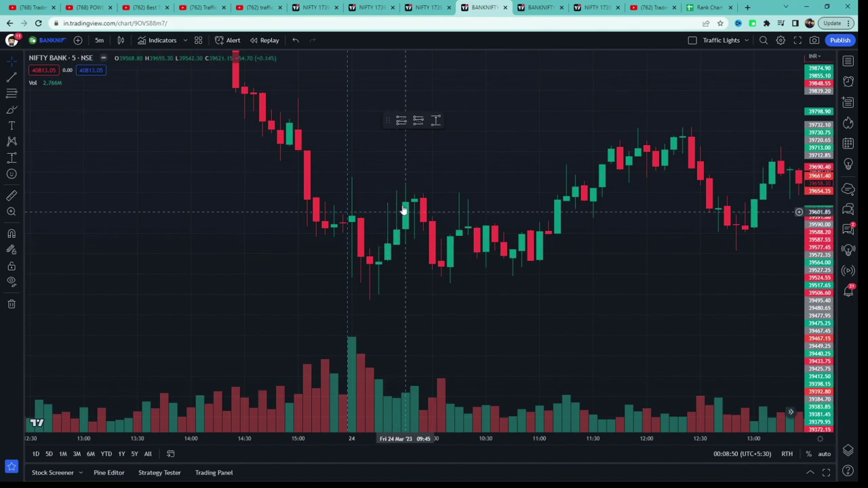
# Step: Place a 24 March Nifty Bank long with a 105.95 stop and R/R 2.01 target, extended to target
pyautogui.click(399, 121)
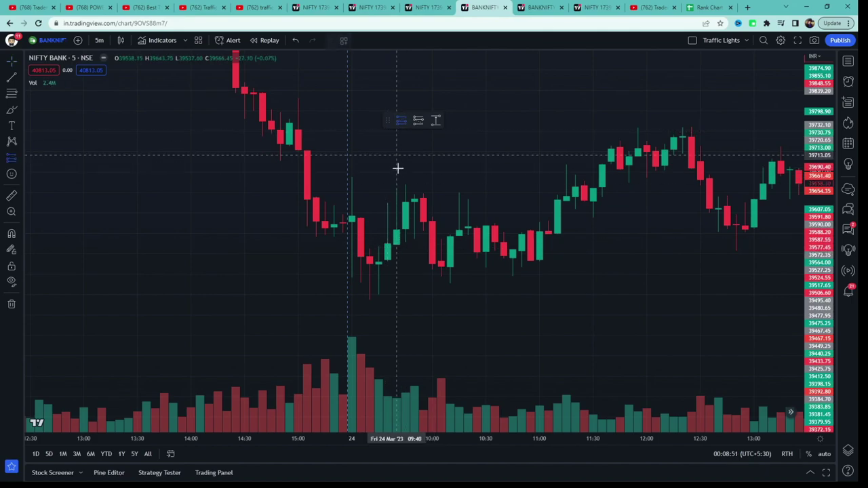
pyautogui.click(387, 248)
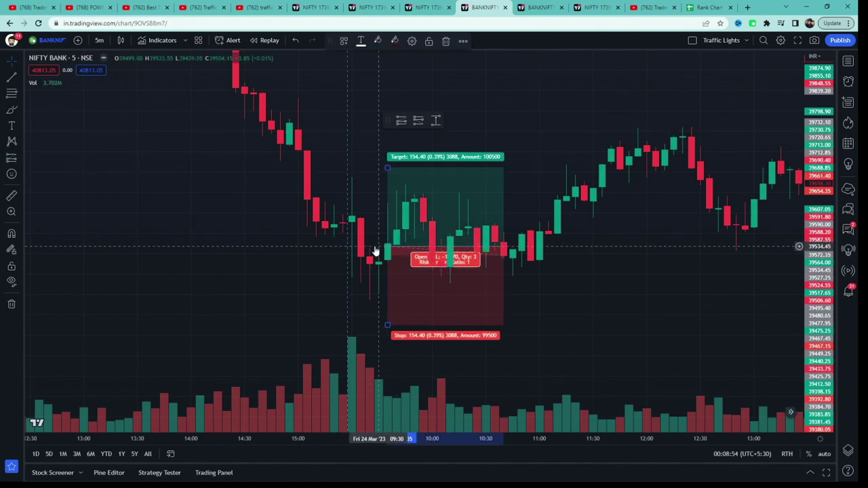
pyautogui.moveTo(387, 324); pyautogui.dragTo(388, 300)
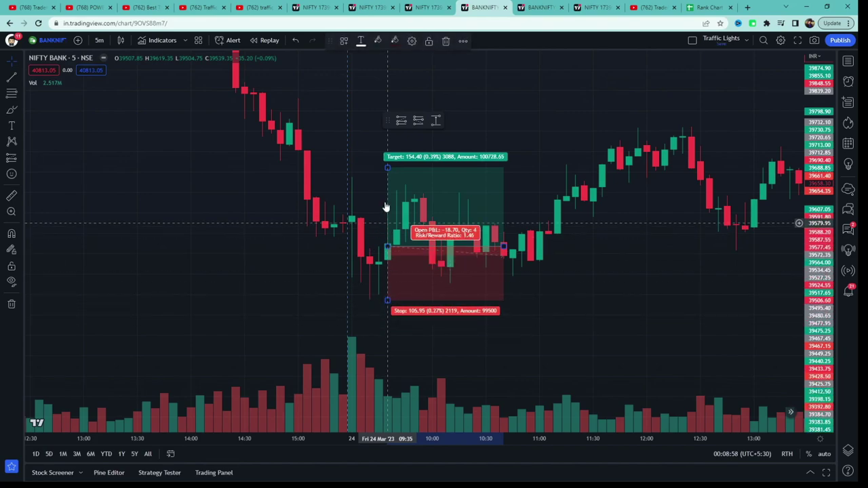
pyautogui.moveTo(387, 167); pyautogui.dragTo(393, 138)
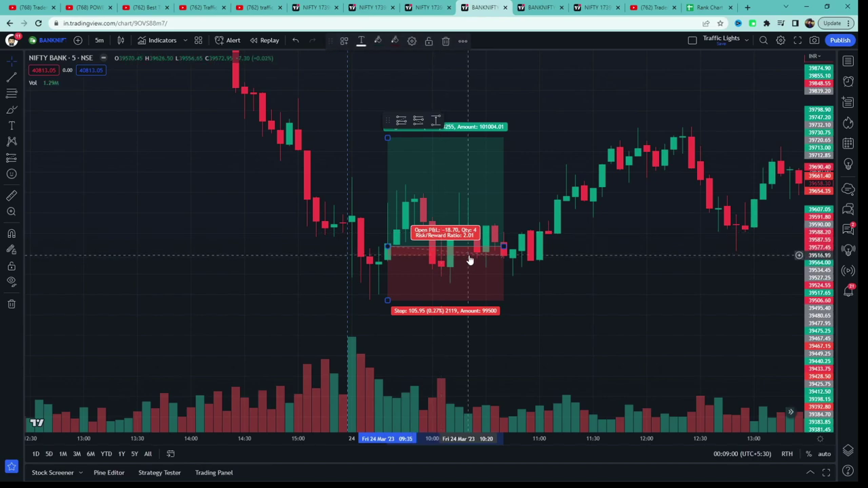
pyautogui.moveTo(503, 247); pyautogui.dragTo(637, 248)
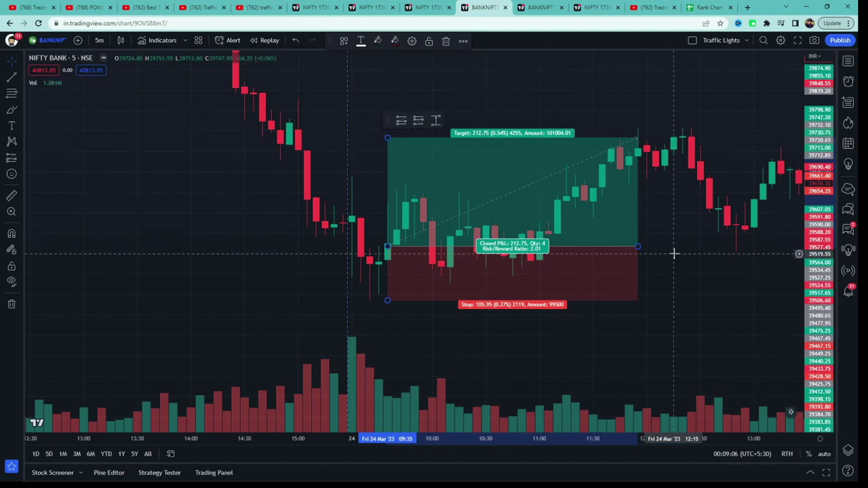
pyautogui.moveTo(665, 287); pyautogui.dragTo(583, 284)
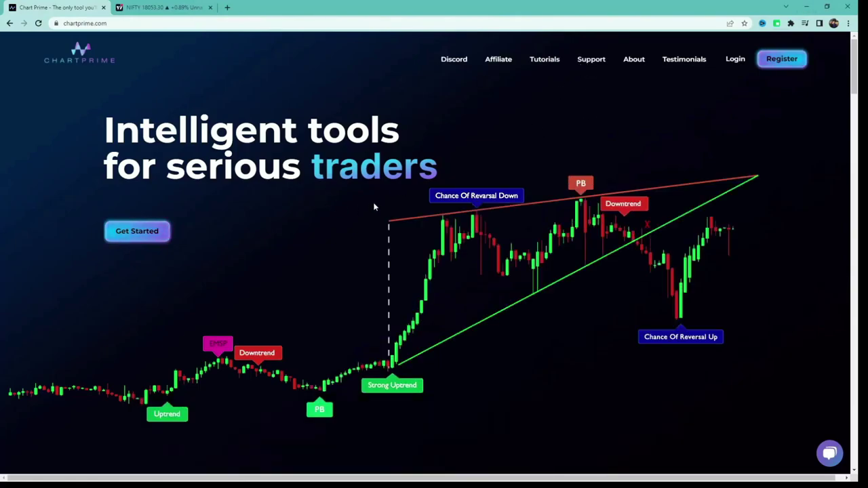
pyautogui.scroll(-2, 268, 192)
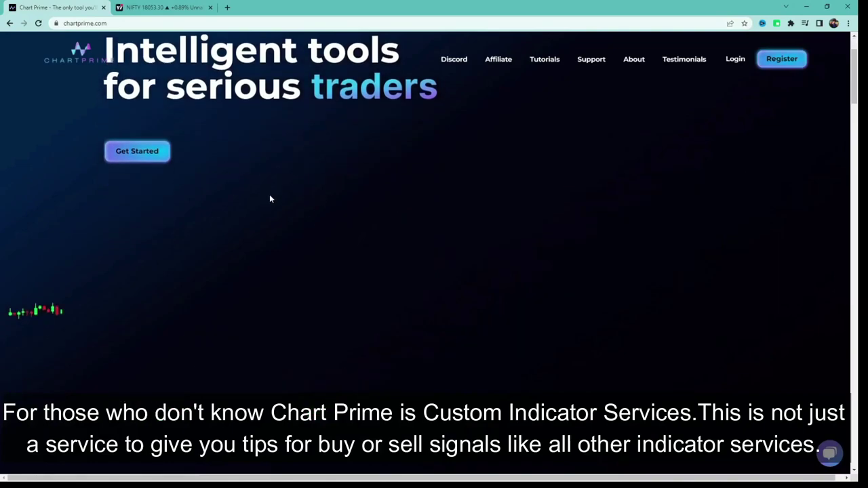
pyautogui.scroll(2, 272, 192)
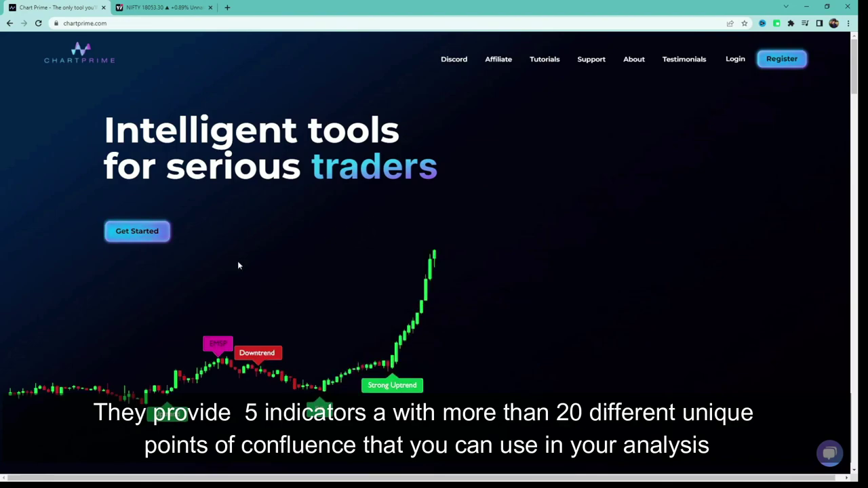
pyautogui.scroll(-1, 332, 254)
pyautogui.scroll(1, 332, 254)
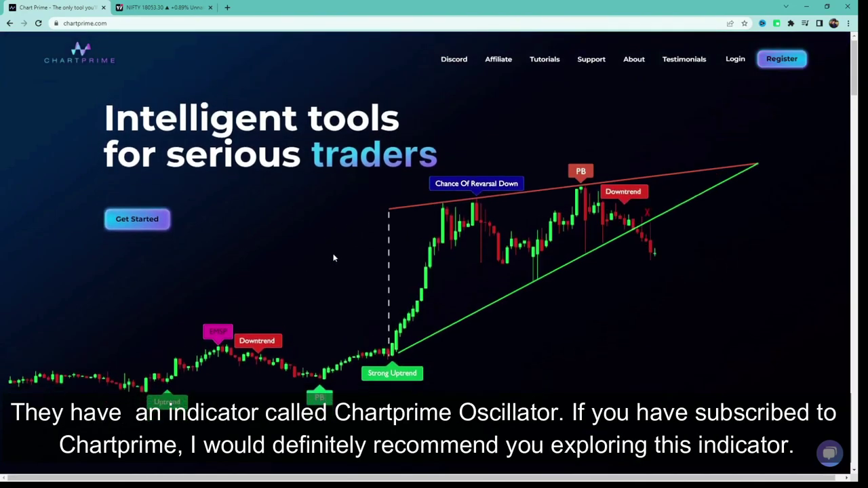
# Step: On the Nifty 15-minute chart, enlarge the oscillator pane and open ChartPRIME Oscillator [V2] settings
pyautogui.click(147, 6)
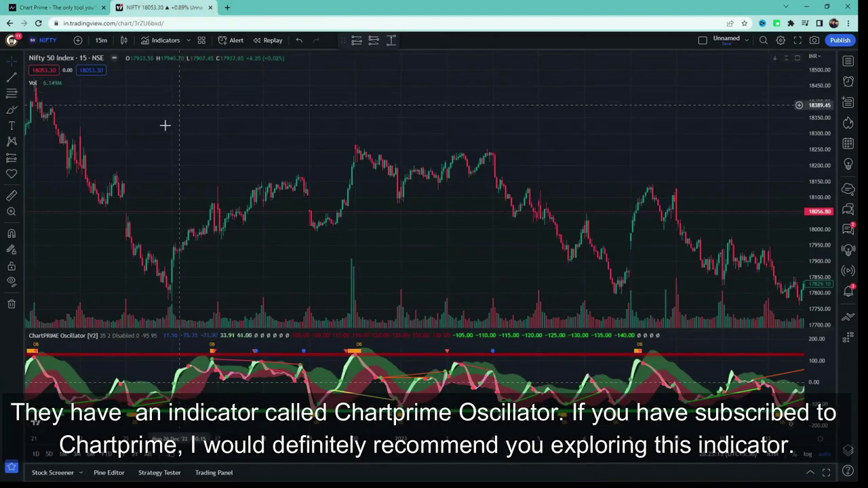
pyautogui.moveTo(101, 339)
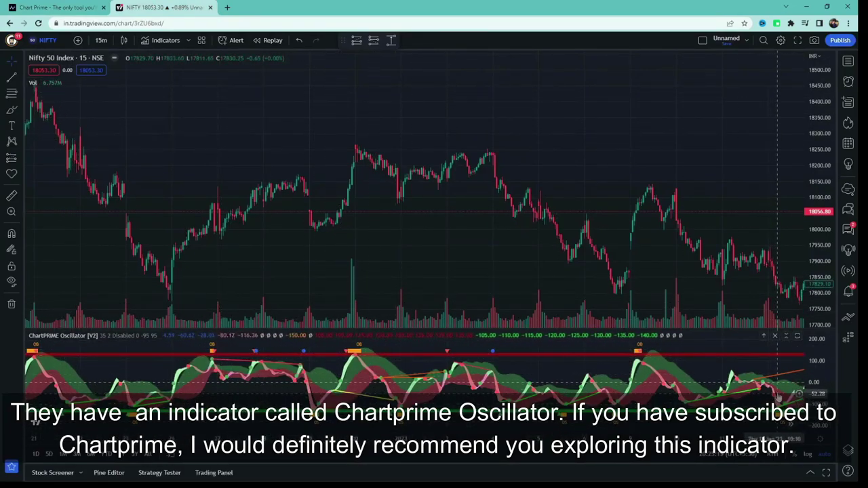
pyautogui.moveTo(725, 331); pyautogui.dragTo(703, 232)
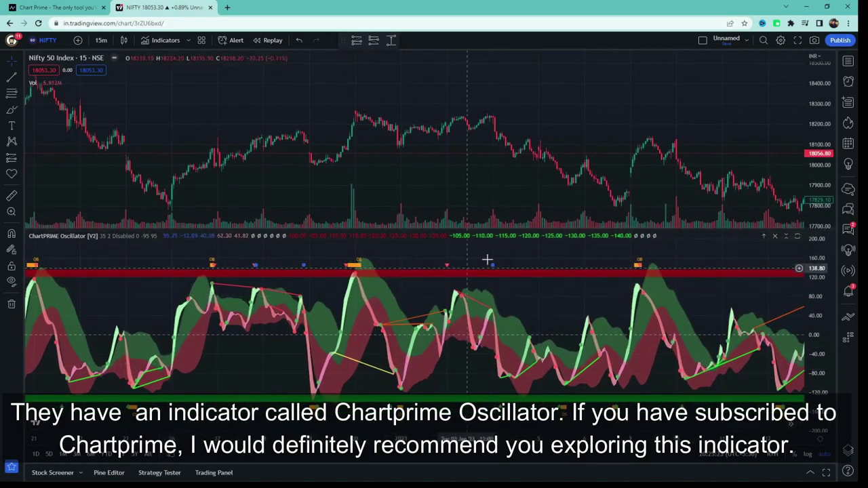
pyautogui.moveTo(450, 164); pyautogui.dragTo(418, 150)
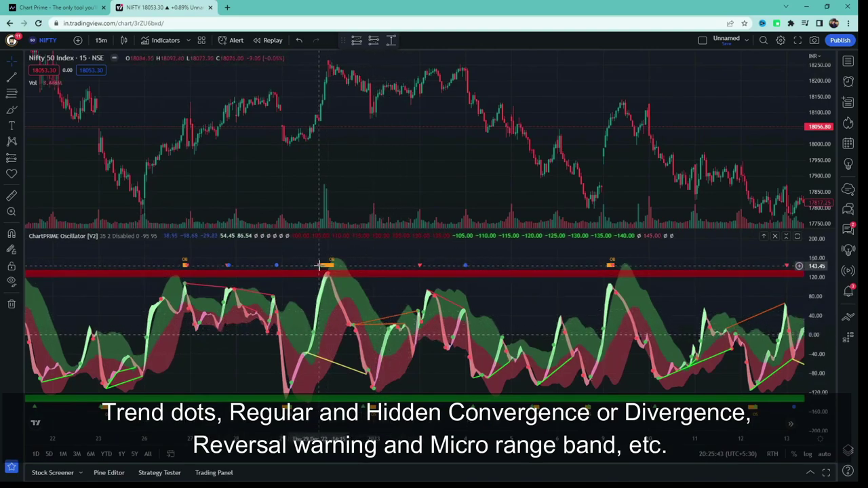
pyautogui.moveTo(124, 239)
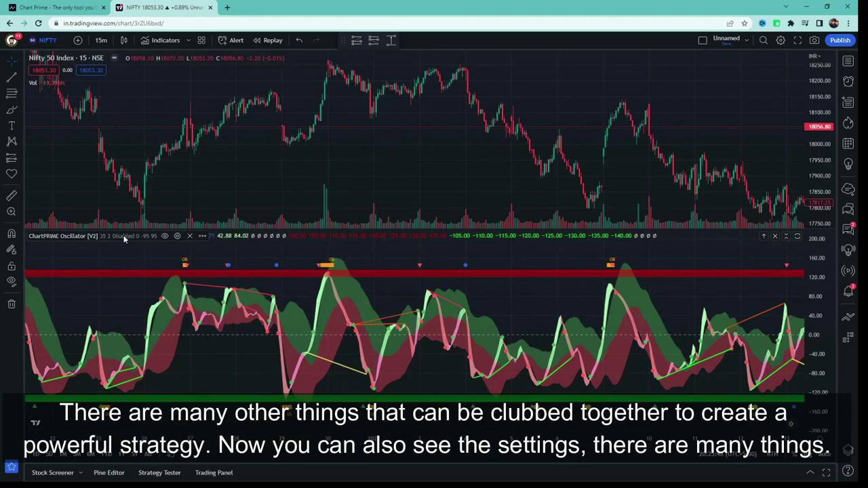
pyautogui.click(177, 236)
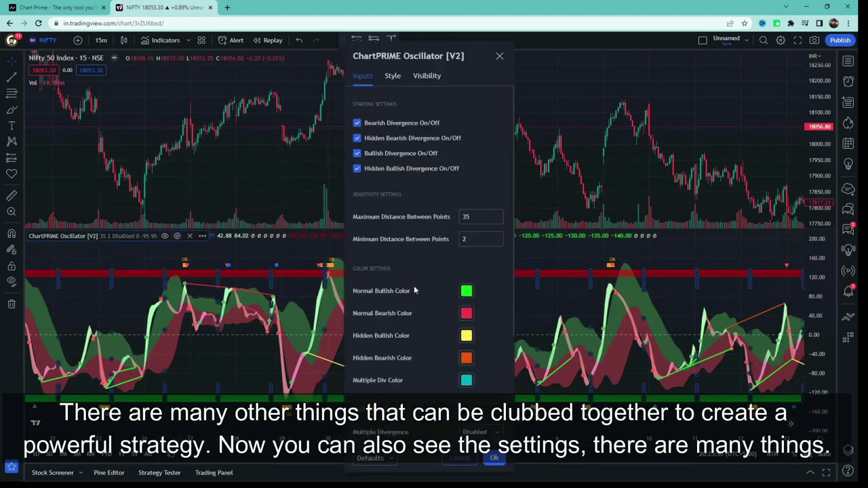
# Step: Look over the ChartPRIME Oscillator's Inputs and Style settings, close them unchanged, and return to the Chartprime website
pyautogui.scroll(-3, 414, 285)
pyautogui.scroll(3, 413, 286)
pyautogui.scroll(-3, 436, 276)
pyautogui.scroll(3, 407, 183)
pyautogui.click(393, 76)
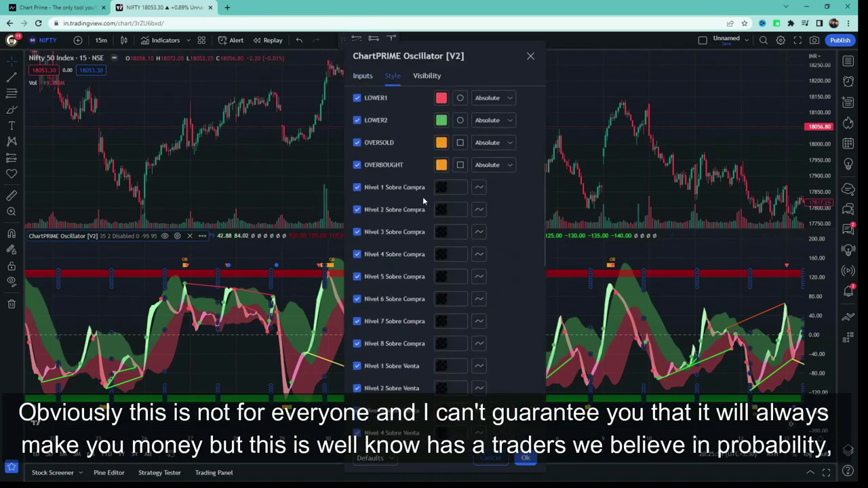
pyautogui.click(523, 459)
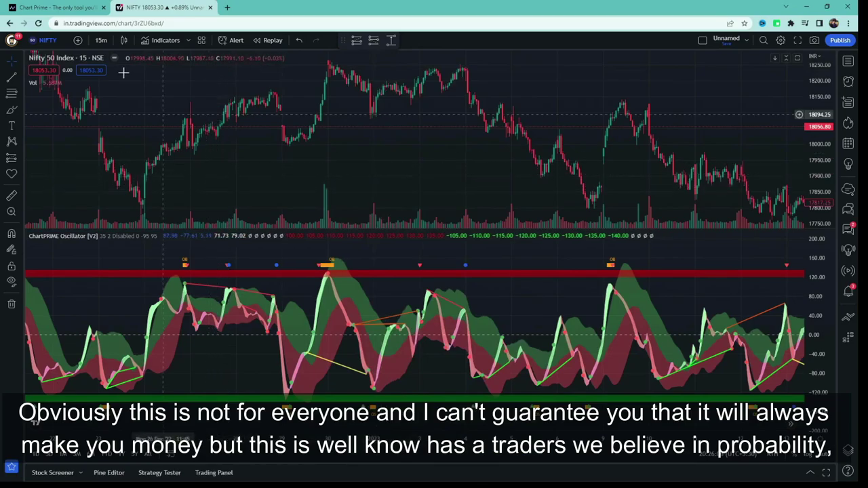
pyautogui.click(39, 6)
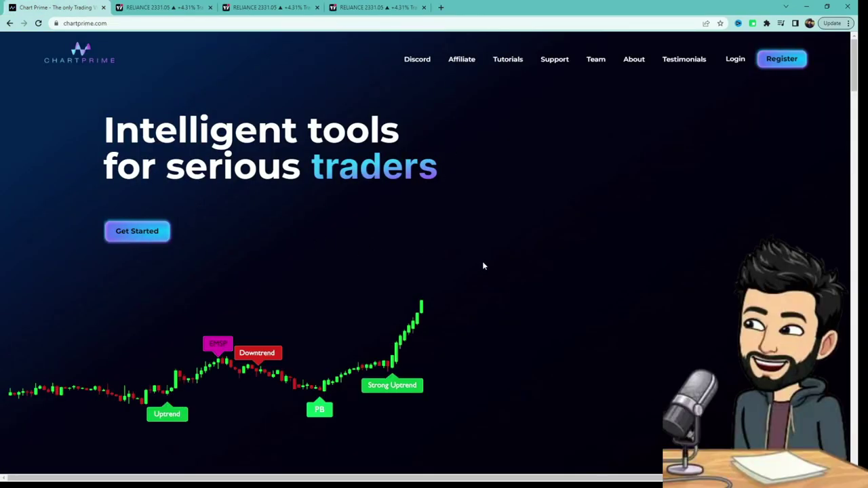
pyautogui.scroll(-5, 482, 266)
pyautogui.scroll(-10, 488, 266)
pyautogui.scroll(-12, 375, 260)
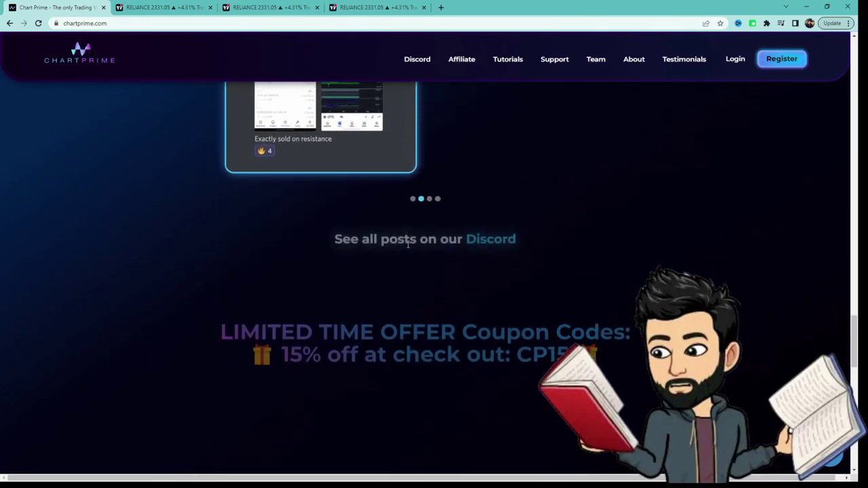
pyautogui.scroll(3, 583, 265)
pyautogui.scroll(-5, 595, 278)
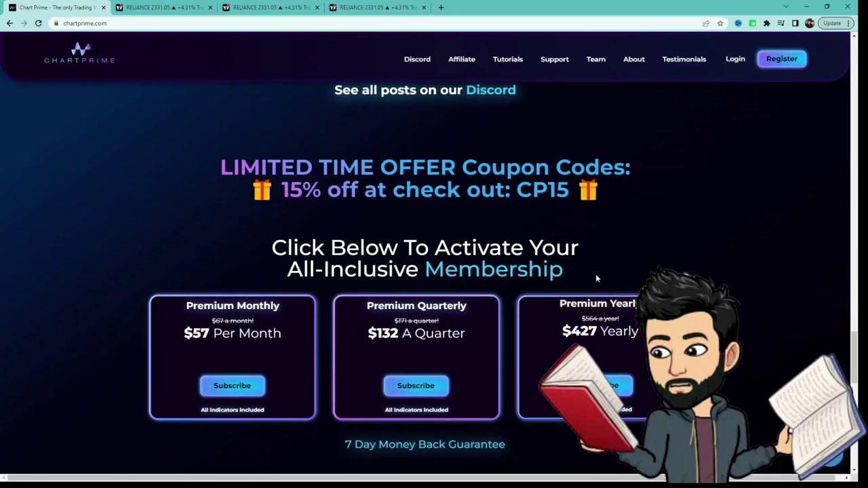
pyautogui.scroll(-9, 597, 278)
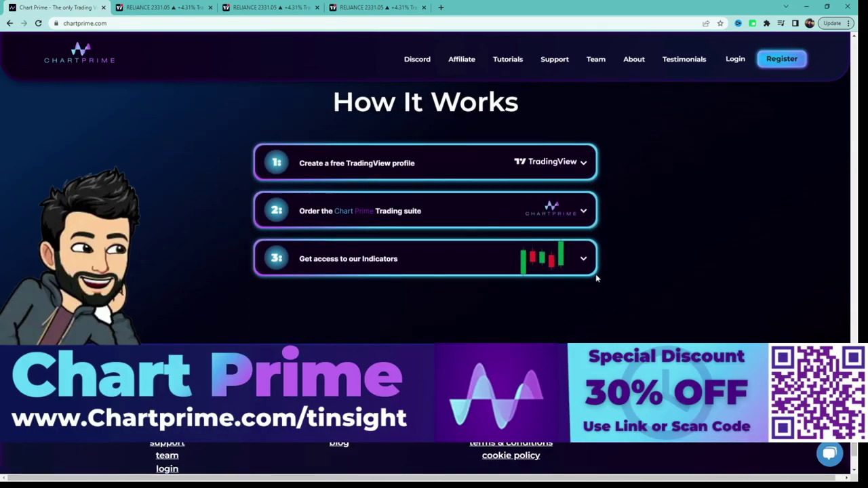
pyautogui.scroll(10, 669, 302)
pyautogui.scroll(8, 670, 303)
pyautogui.scroll(-2, 698, 305)
pyautogui.scroll(10, 712, 198)
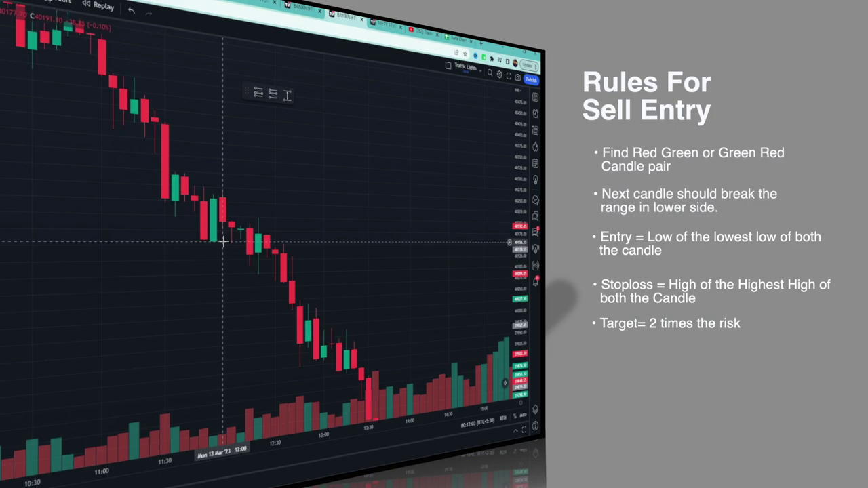
# Step: Mark the red–green pair's high and low with guide lines, delete both, then place a short position at the breakdown
pyautogui.click(223, 242)
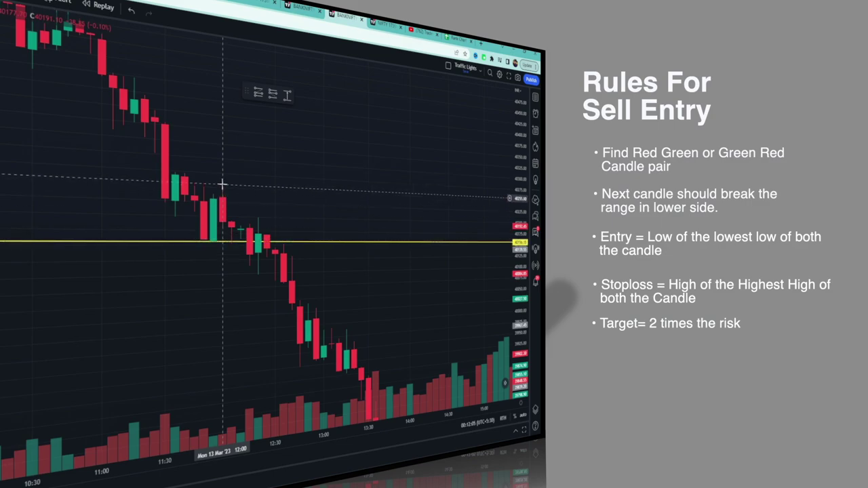
pyautogui.click(223, 186)
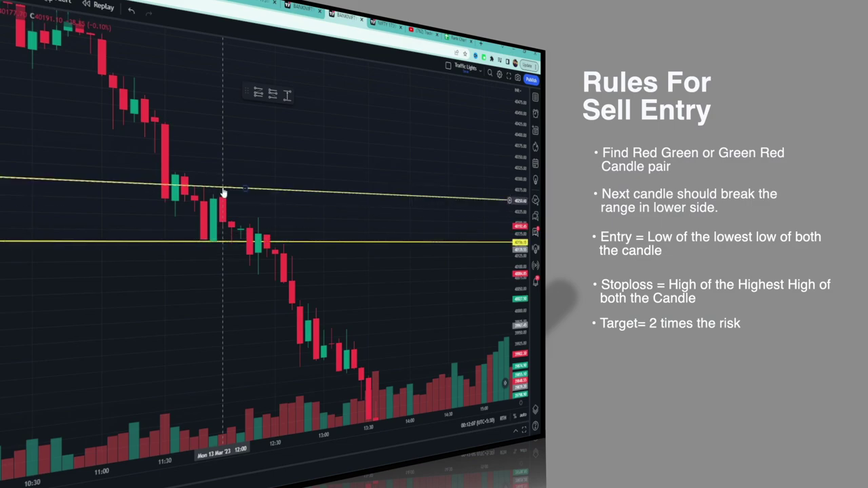
pyautogui.click(222, 245)
pyautogui.press('Delete')
pyautogui.click(226, 190)
pyautogui.press('Delete')
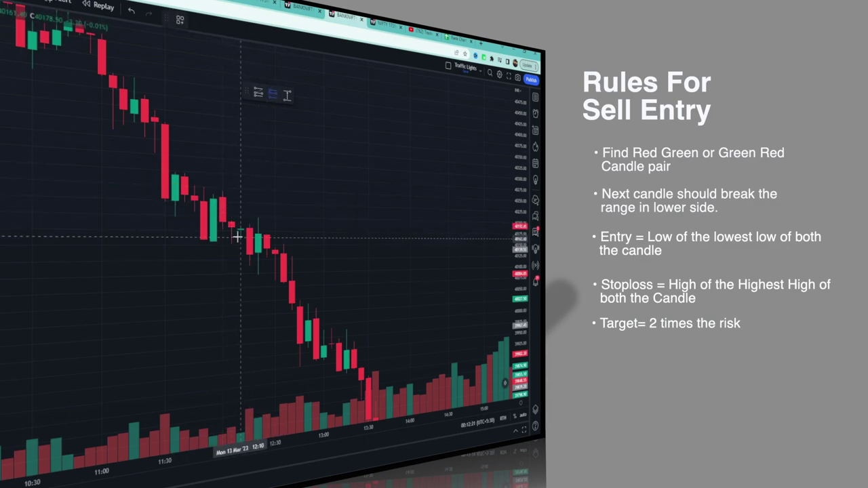
pyautogui.click(232, 241)
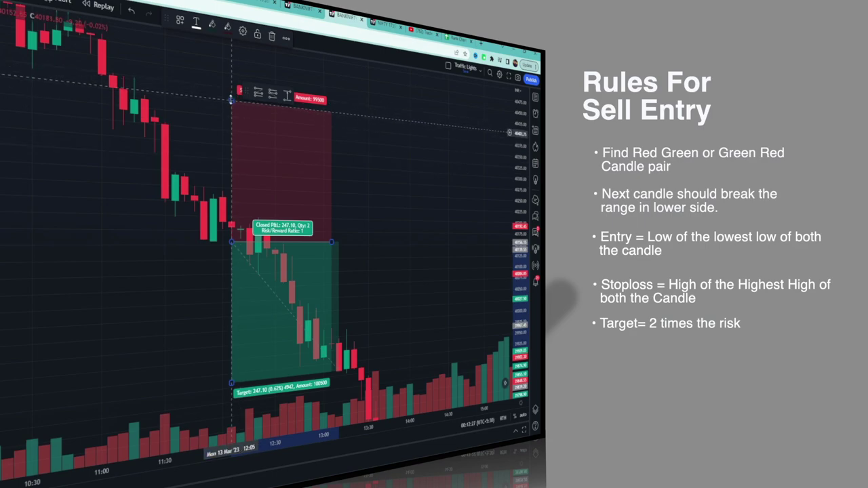
# Step: Move the Nifty Bank short's stop down to the candle pair's high
pyautogui.moveTo(231, 99); pyautogui.dragTo(231, 151)
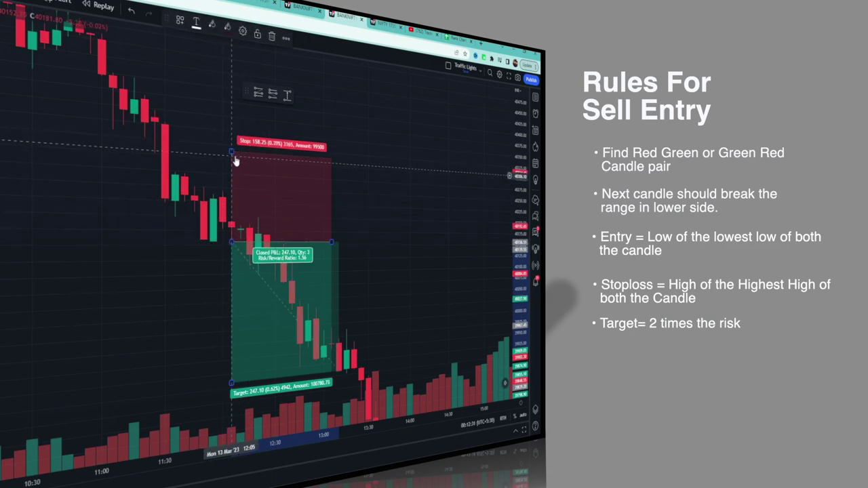
pyautogui.moveTo(232, 150); pyautogui.dragTo(231, 187)
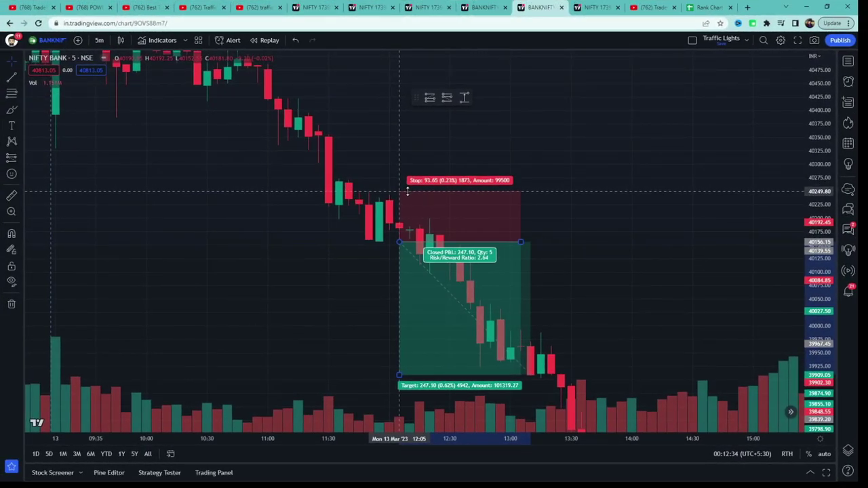
pyautogui.moveTo(408, 192); pyautogui.dragTo(409, 194)
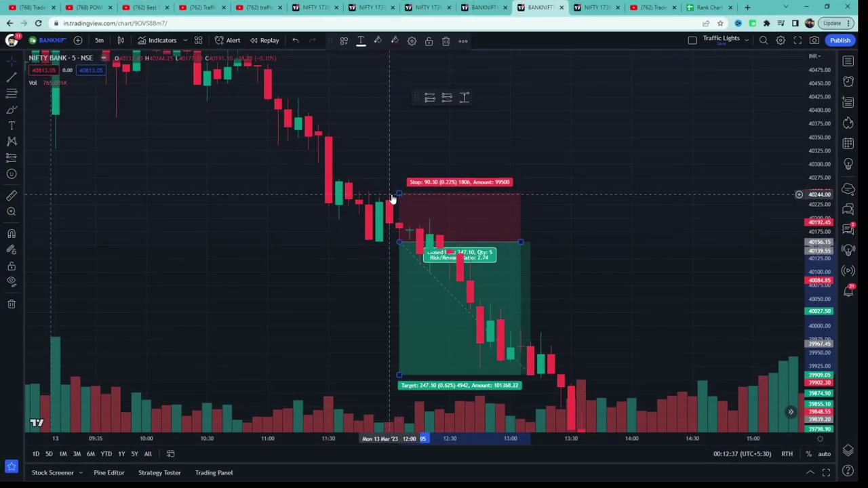
# Step: Set the target at a 2:1 reward, narrow the position box, and go to the Nifty 50 chart
pyautogui.moveTo(528, 281); pyautogui.dragTo(443, 325)
pyautogui.moveTo(385, 352); pyautogui.dragTo(384, 317)
pyautogui.moveTo(508, 220); pyautogui.dragTo(473, 224)
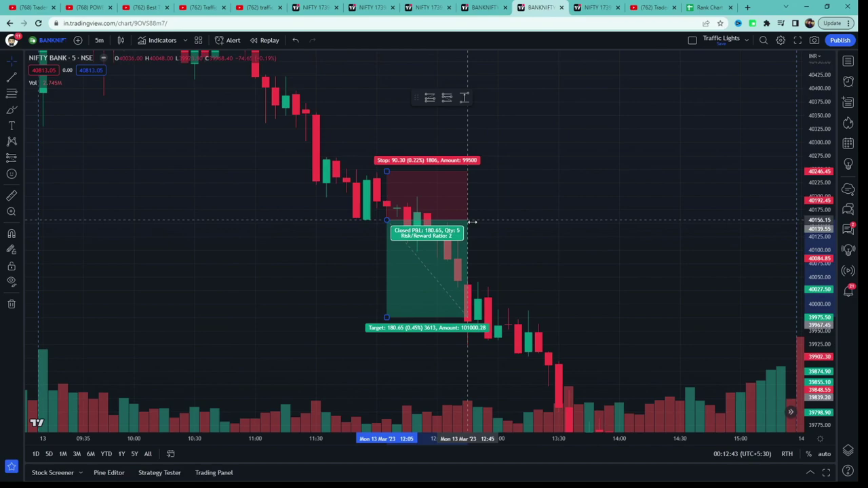
pyautogui.moveTo(526, 244)
pyautogui.mouseDown()
pyautogui.moveTo(583, 248)
pyautogui.moveTo(570, 257)
pyautogui.mouseUp()
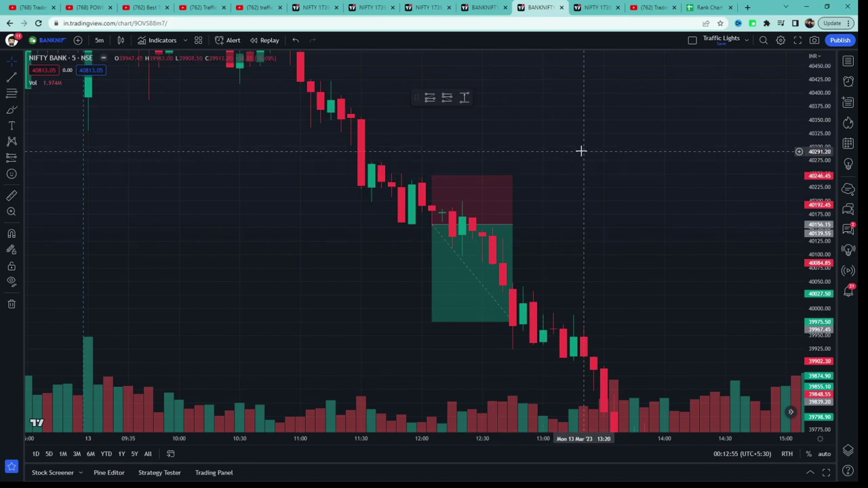
pyautogui.click(594, 6)
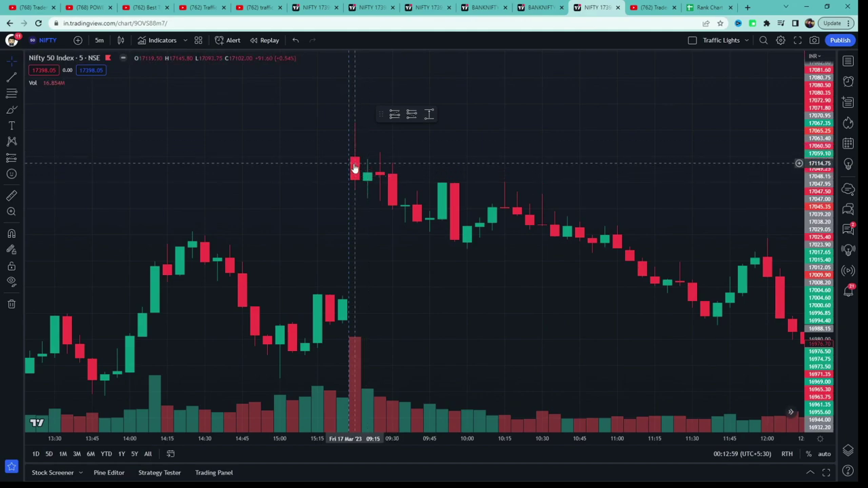
# Step: Place a short position on the 17 March opening candles, stop above the high, target stretched across the decline
pyautogui.click(415, 113)
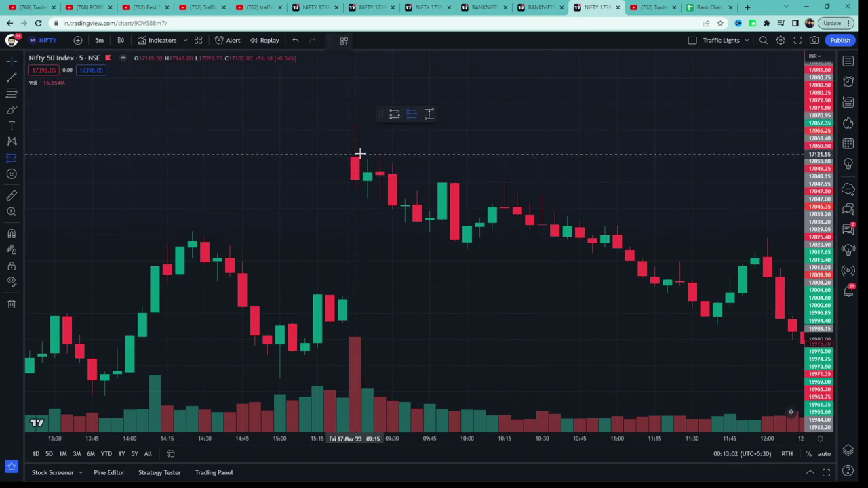
pyautogui.click(381, 198)
pyautogui.moveTo(380, 144); pyautogui.dragTo(366, 122)
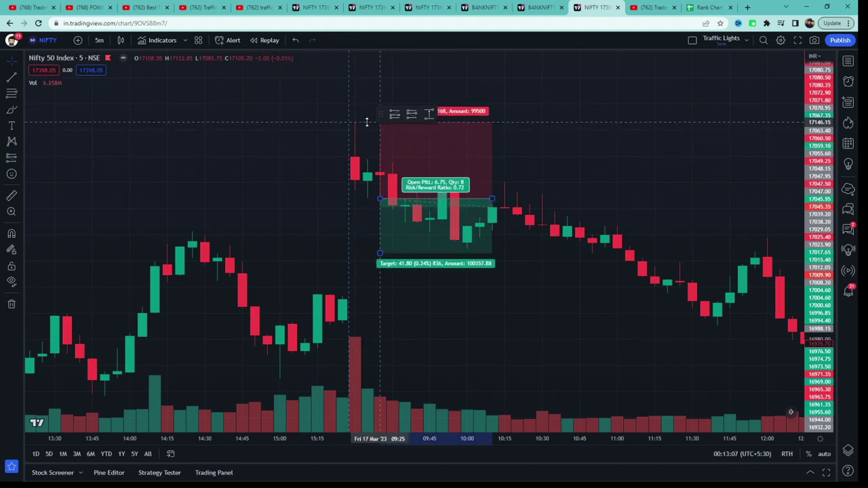
pyautogui.moveTo(380, 252); pyautogui.dragTo(390, 351)
pyautogui.moveTo(645, 372); pyautogui.dragTo(461, 310)
pyautogui.moveTo(349, 180); pyautogui.dragTo(664, 195)
pyautogui.scroll(-2, 792, 175)
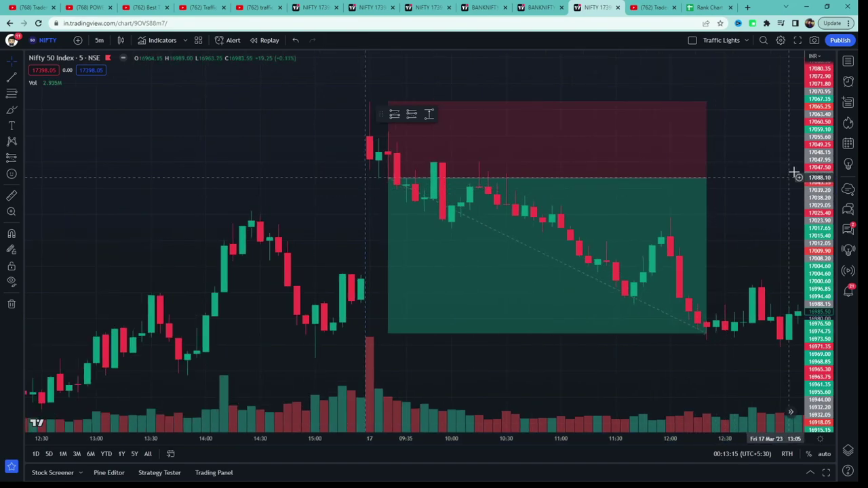
pyautogui.moveTo(726, 161); pyautogui.dragTo(671, 198)
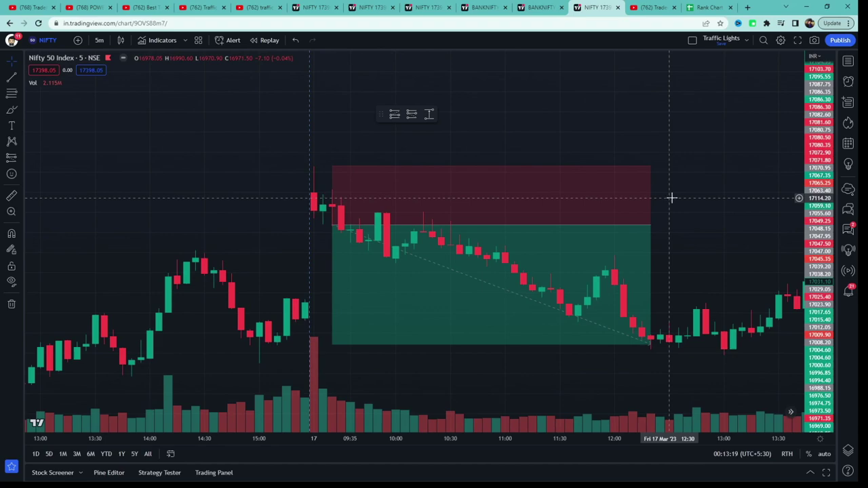
# Step: Glance through the YouTube strategy videos, including the Traffic Light Strategy, then return to the Nifty 50 chart
pyautogui.click(132, 7)
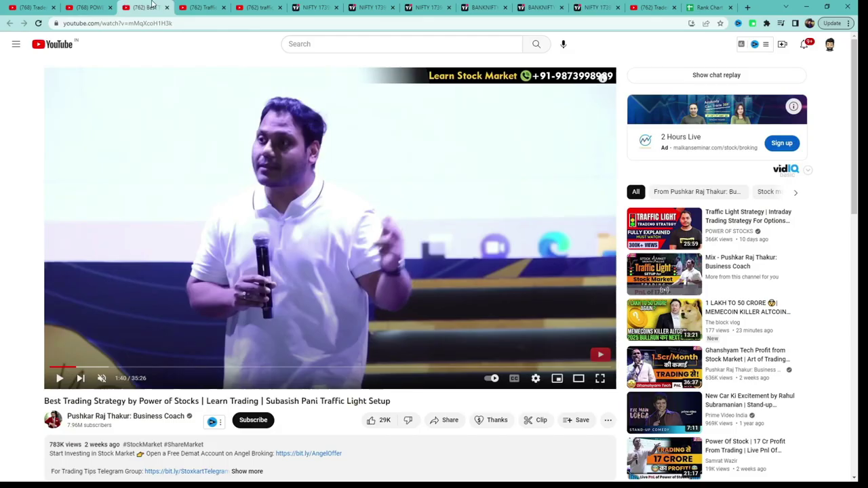
pyautogui.click(209, 5)
pyautogui.click(155, 7)
pyautogui.click(199, 5)
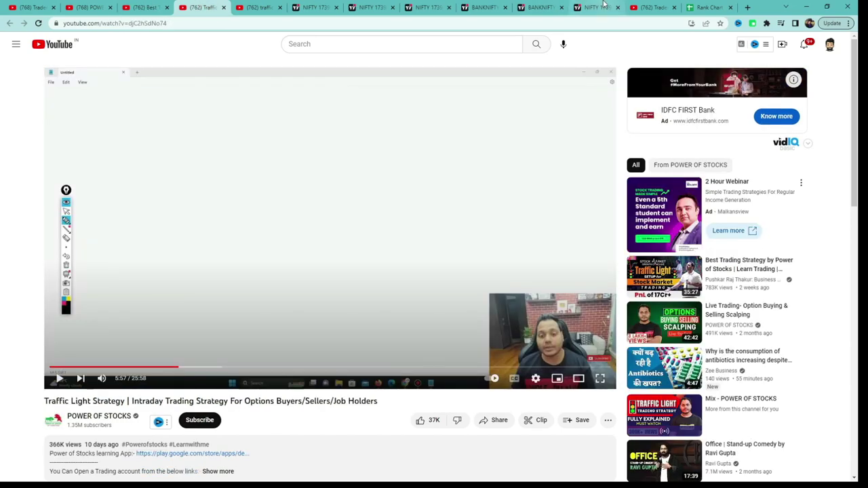
pyautogui.click(584, 7)
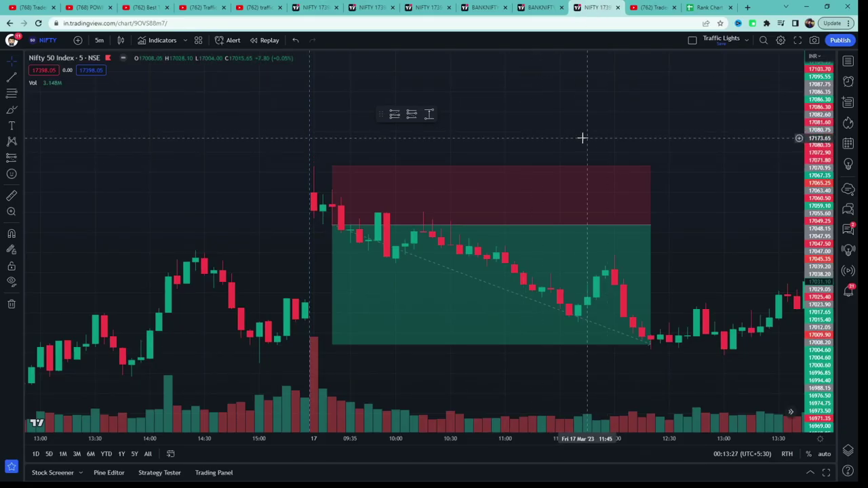